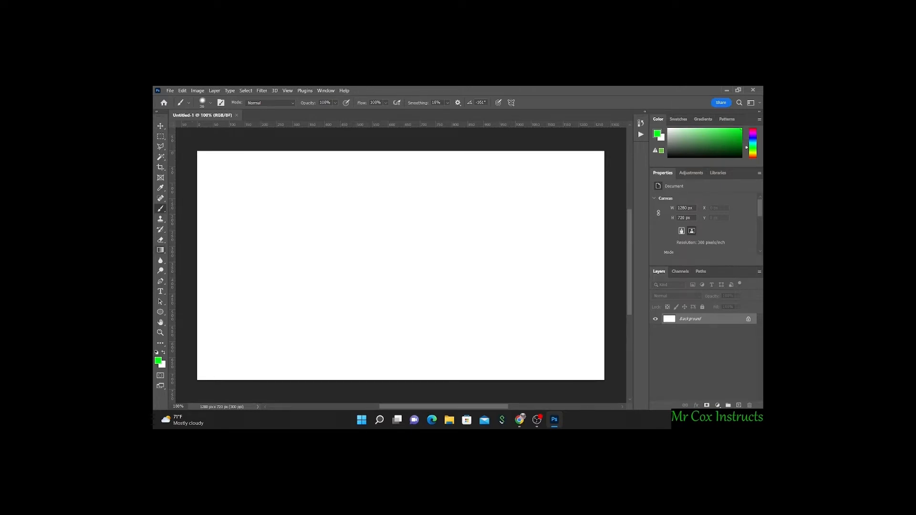
- Set the foreground colour to dark green 13771d and fill the white background with the Paint Bucket
click(160, 250)
right_click(161, 250)
click(191, 257)
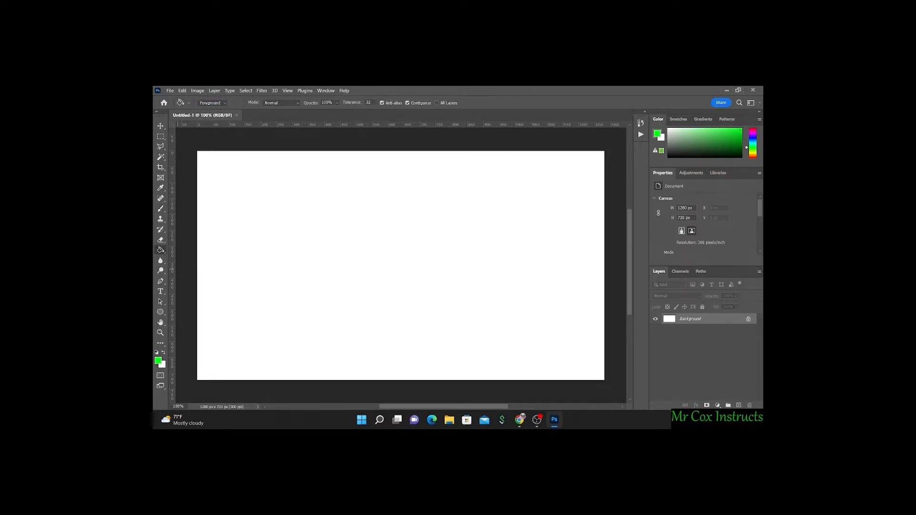
click(158, 360)
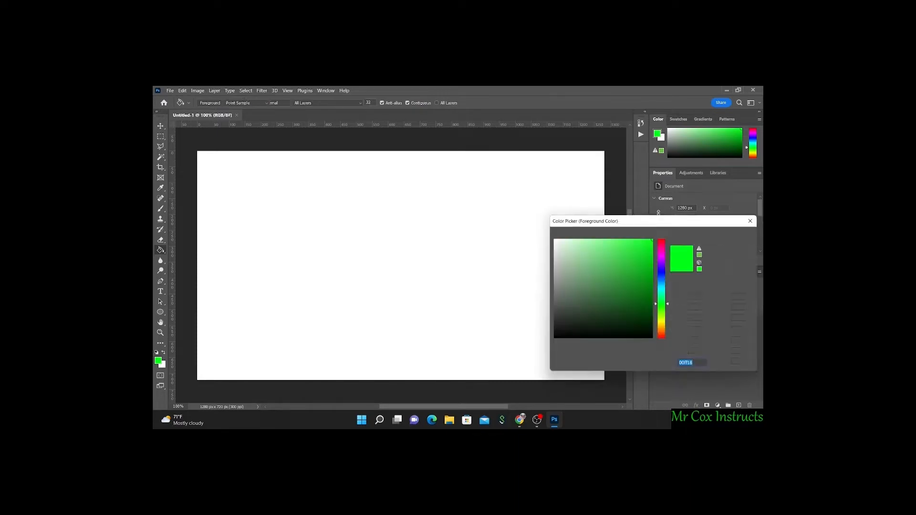
click(637, 293)
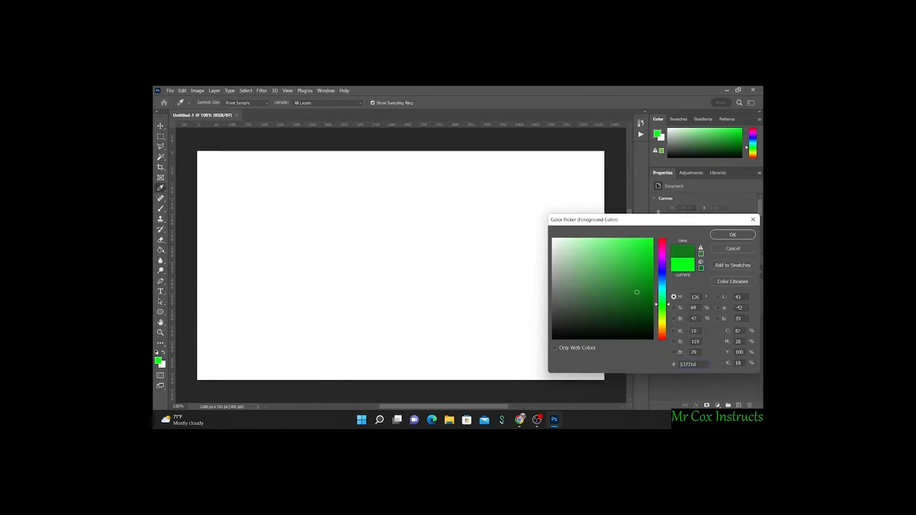
click(733, 235)
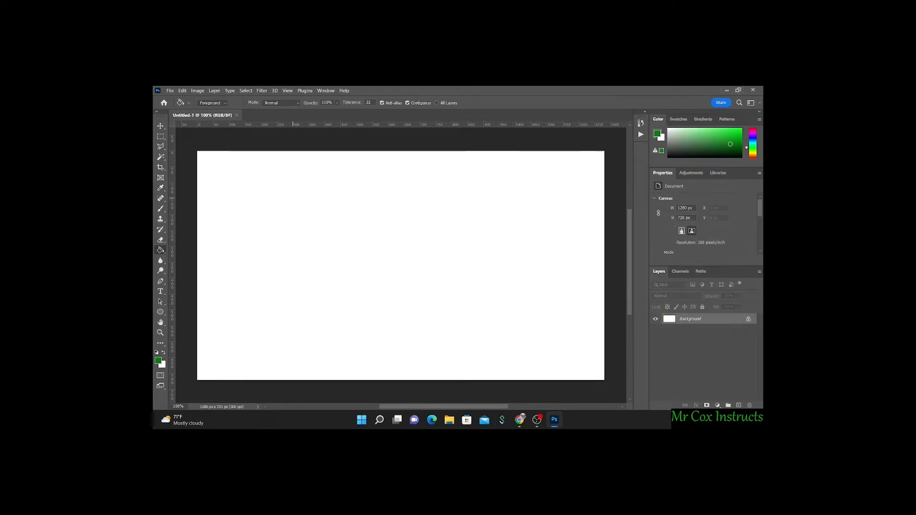
click(265, 244)
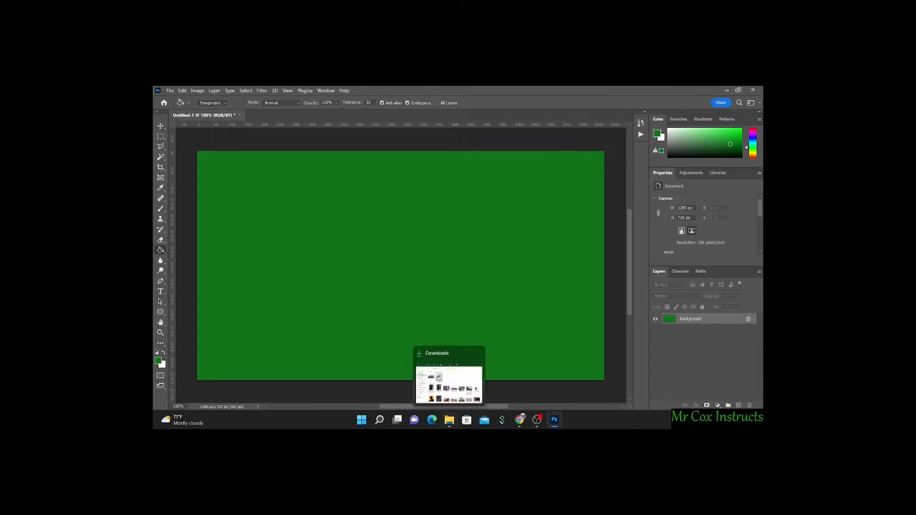
- Place the "FC high" image from the Downloads folder in File Explorer onto the green canvas
click(450, 420)
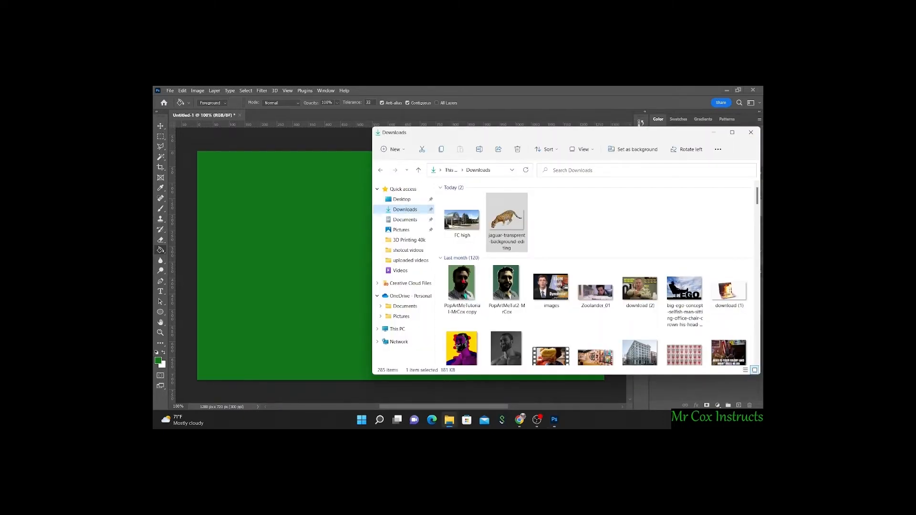
click(462, 220)
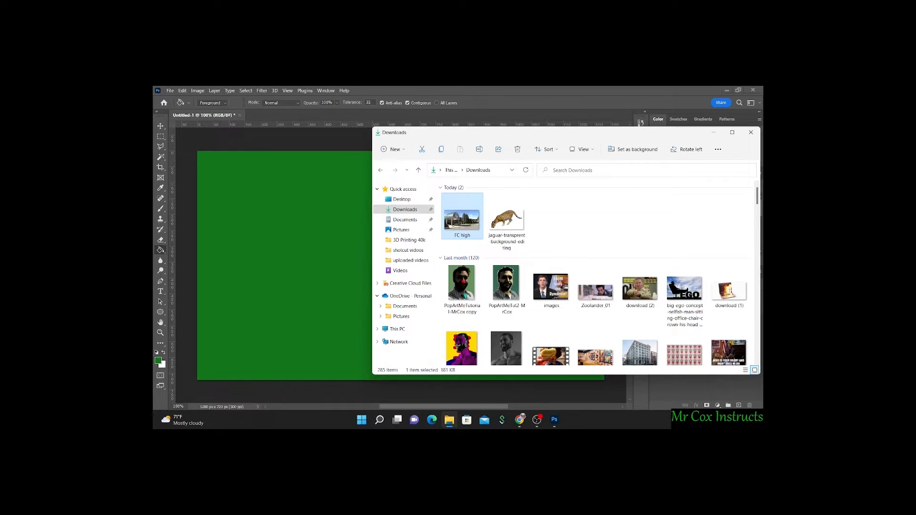
drag(462, 220, 340, 249)
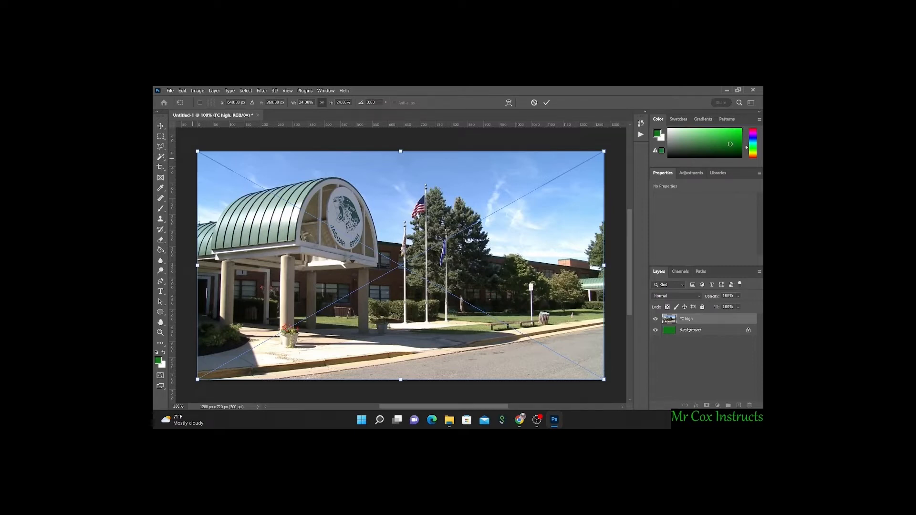
key(Return)
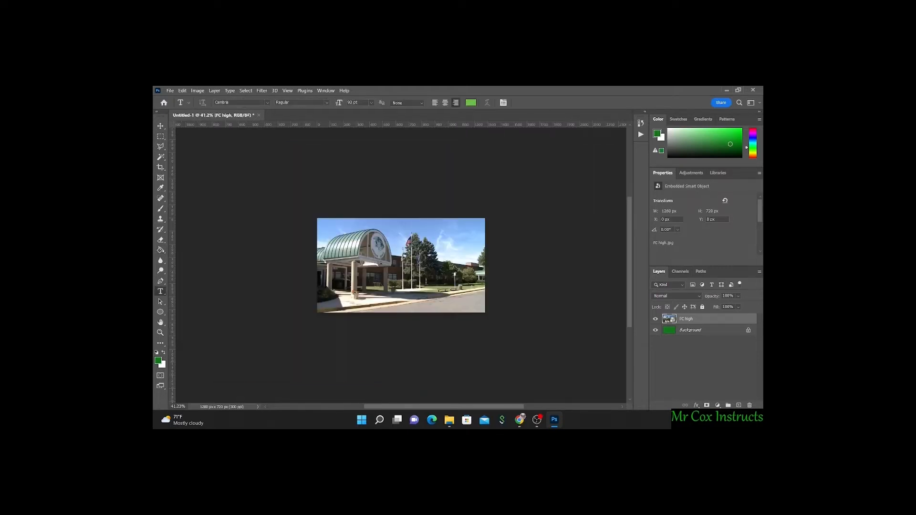
- Add centre-aligned 48 pt text reading "FC" in the middle of the school photo
key(ctrl+0)
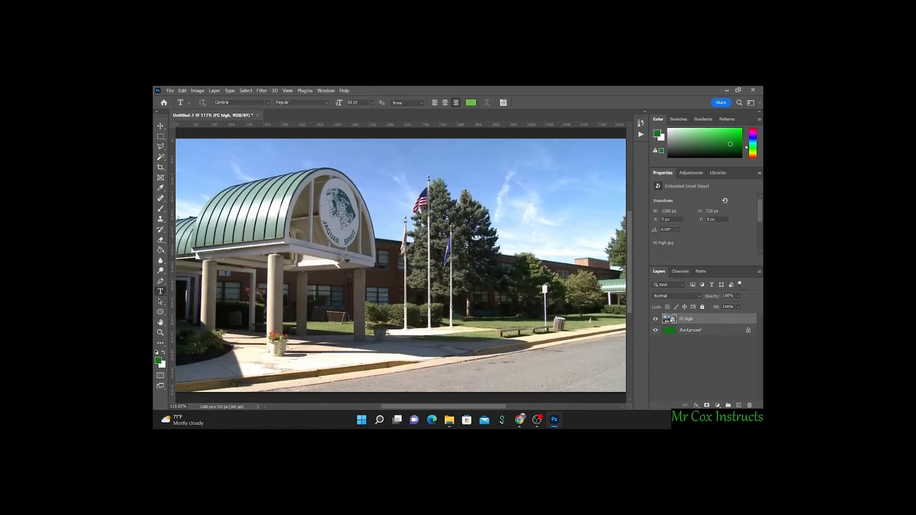
click(371, 102)
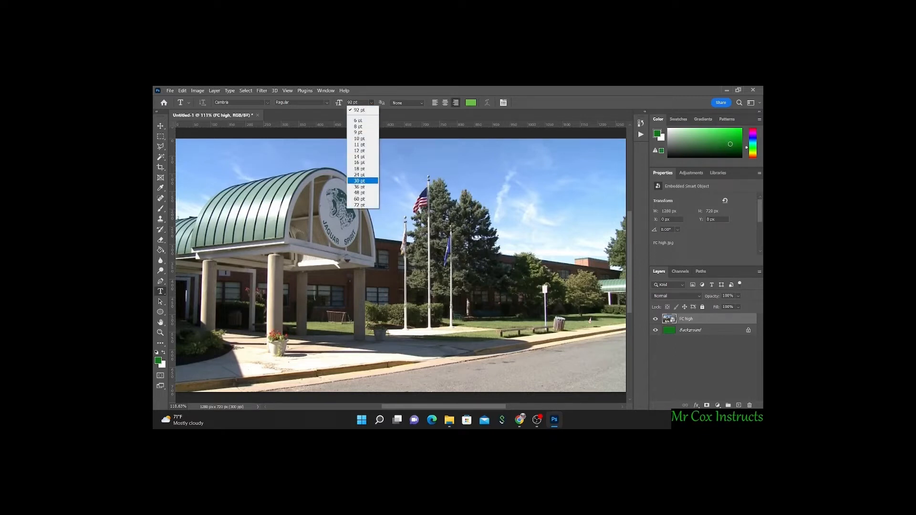
click(360, 193)
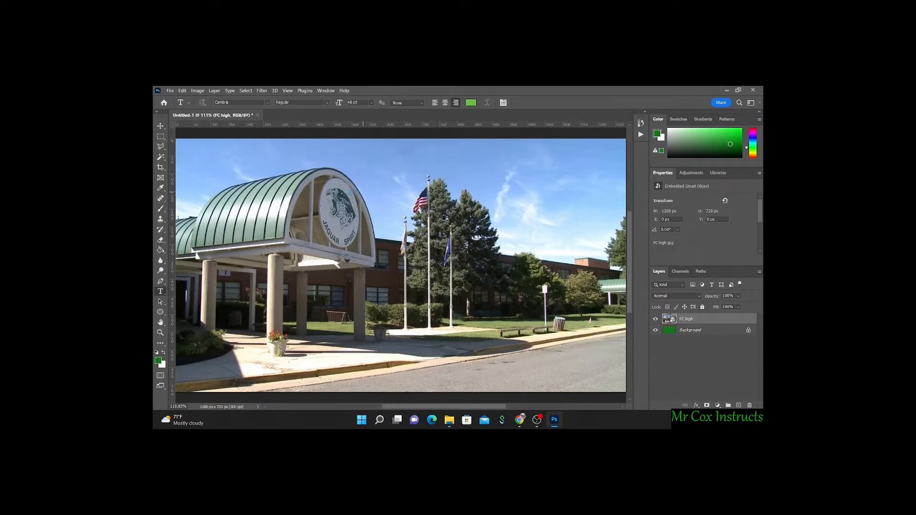
click(446, 103)
click(391, 263)
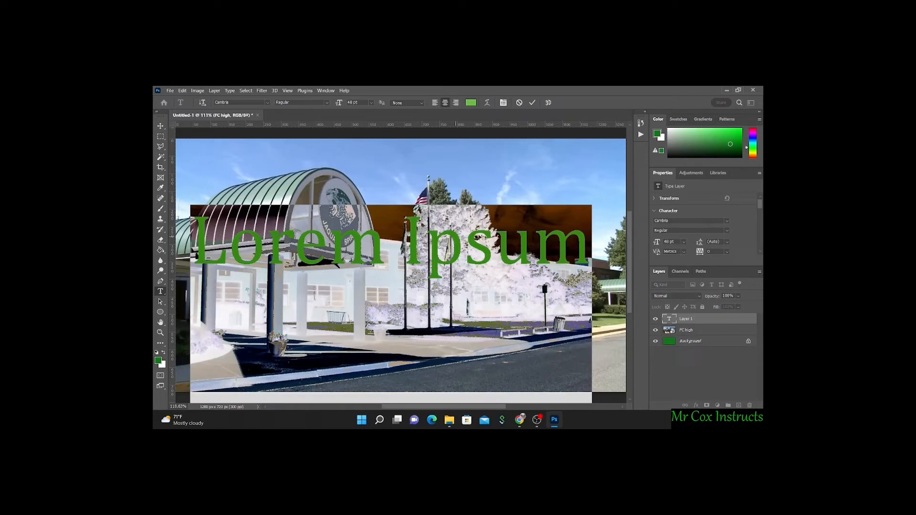
text(FC)
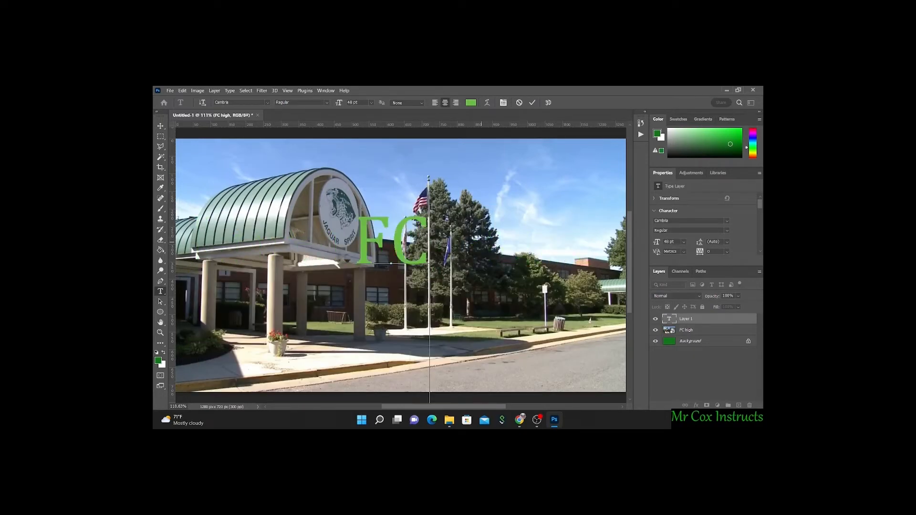
- Change the FC text's font to Gentium Basic in the Bold style
drag(431, 237, 371, 231)
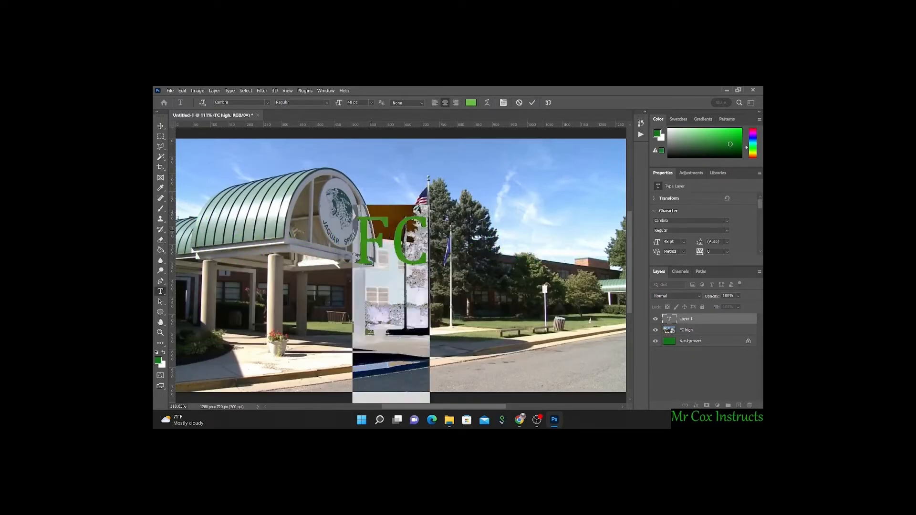
click(267, 103)
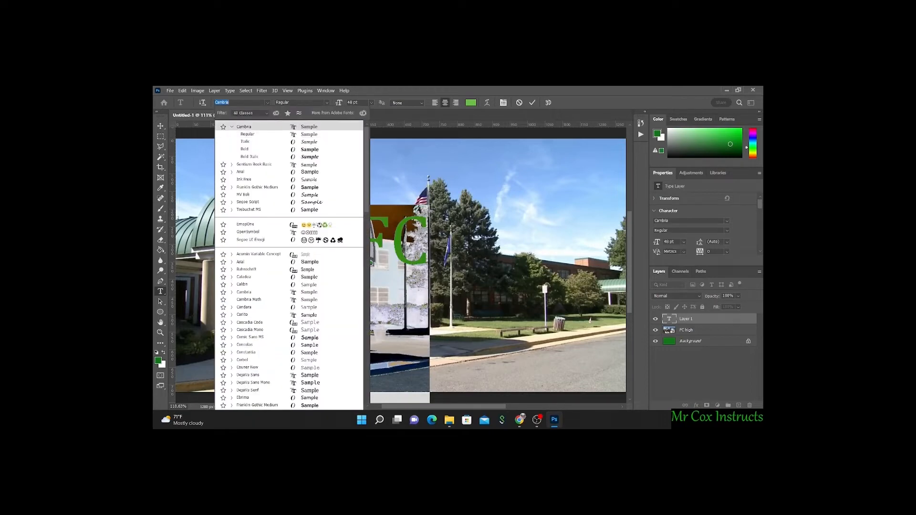
scroll(270, 172, down, 2)
key(Down)
key(Down)
key(Down)
key(Down)
key(Down)
key(Down)
key(Down)
key(Down)
key(Down)
key(Down)
key(Down)
key(Down)
key(Down)
key(Down)
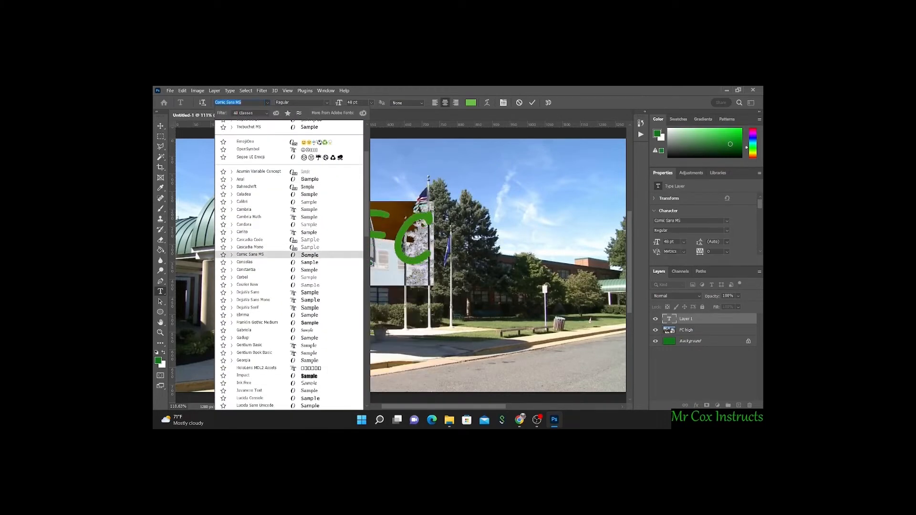
key(Down)
key(Down)
key(Down)
key(Down)
key(Down)
key(Down)
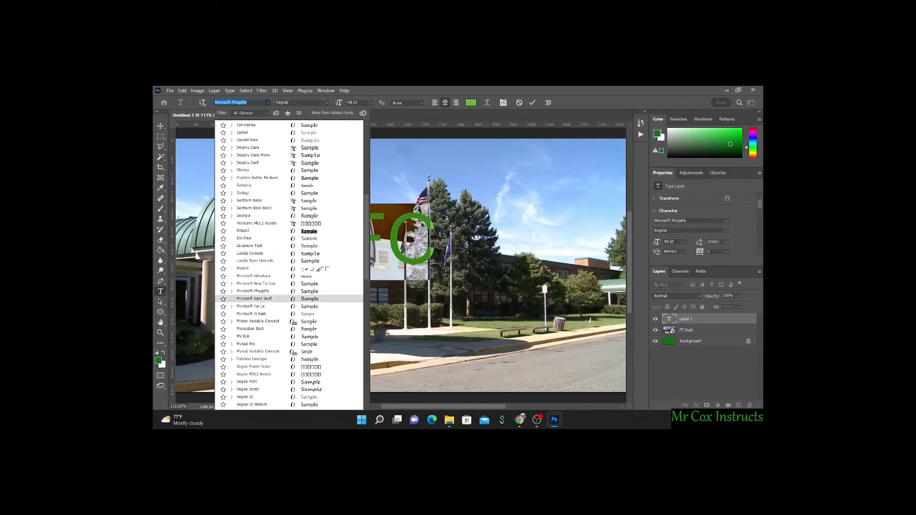
key(Up)
key(Up)
key(Up)
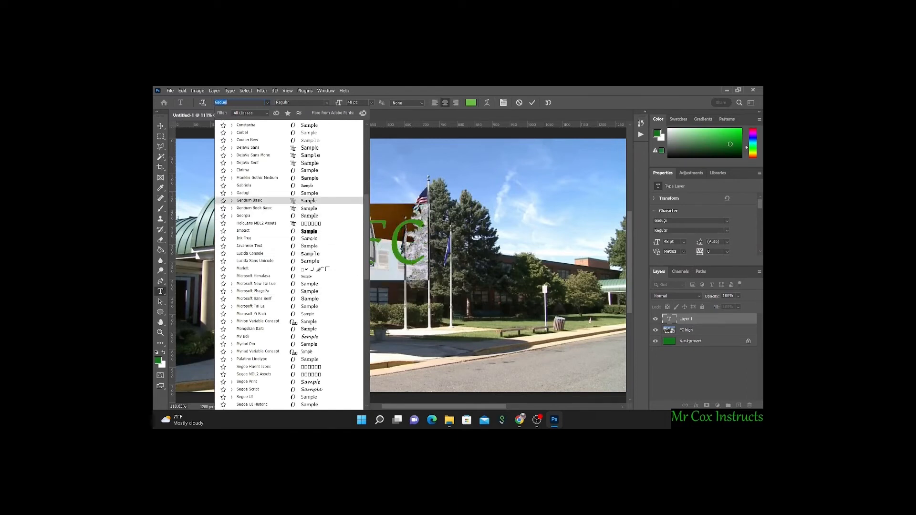
key(Down)
click(327, 103)
click(327, 102)
click(301, 123)
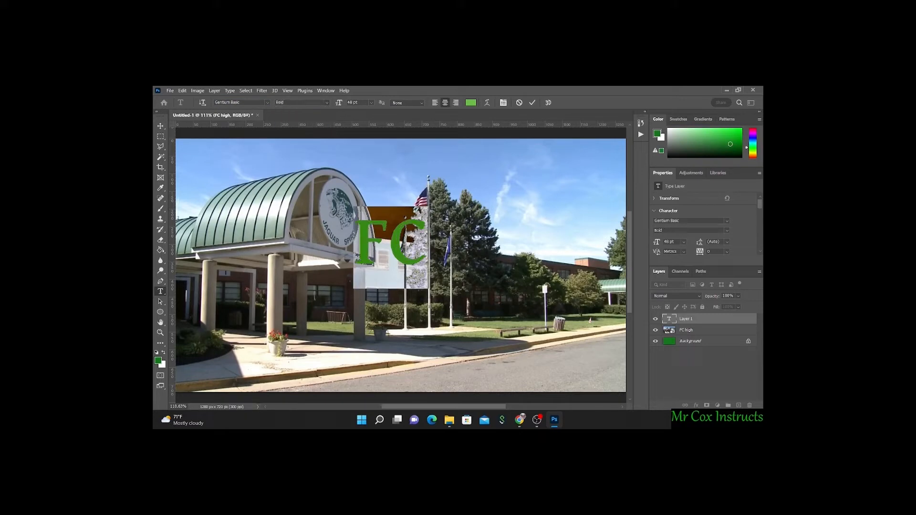
- Enlarge the FC text to 180 pt and move it down and to the right over the photo
click(371, 102)
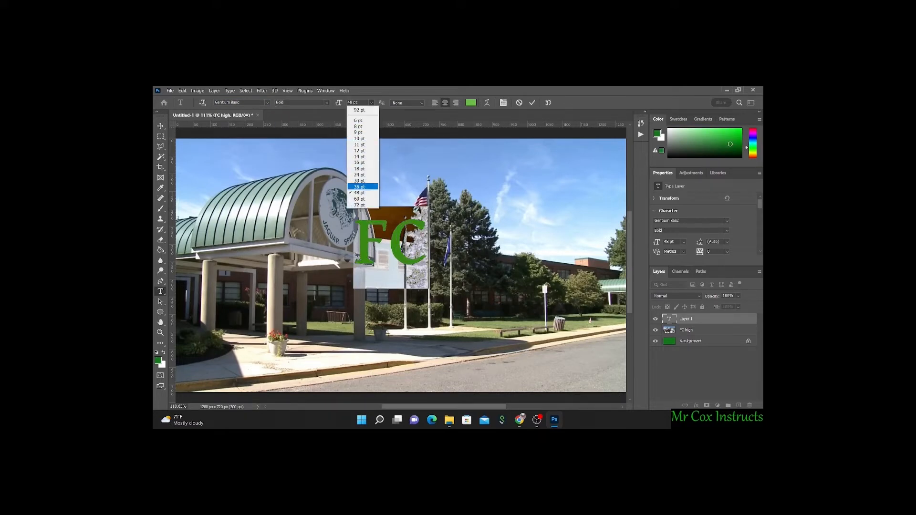
click(363, 205)
click(371, 103)
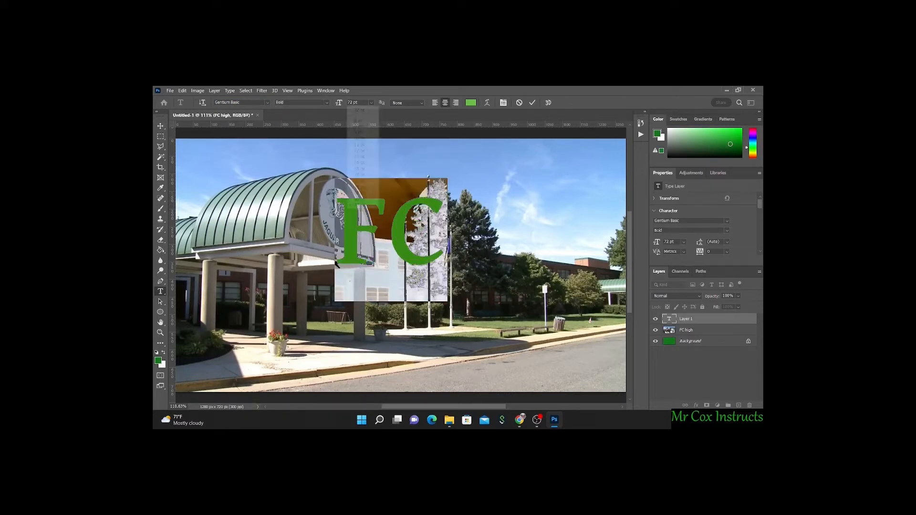
click(359, 110)
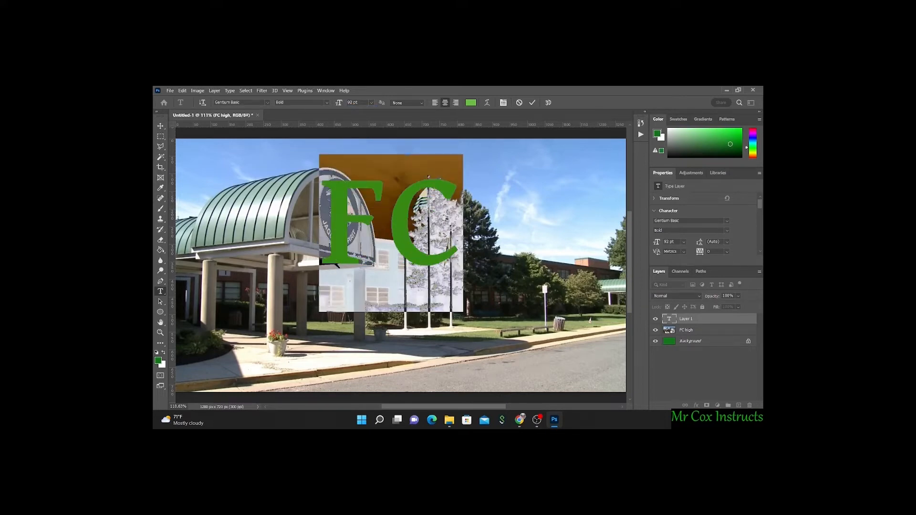
double_click(350, 103)
text(180)
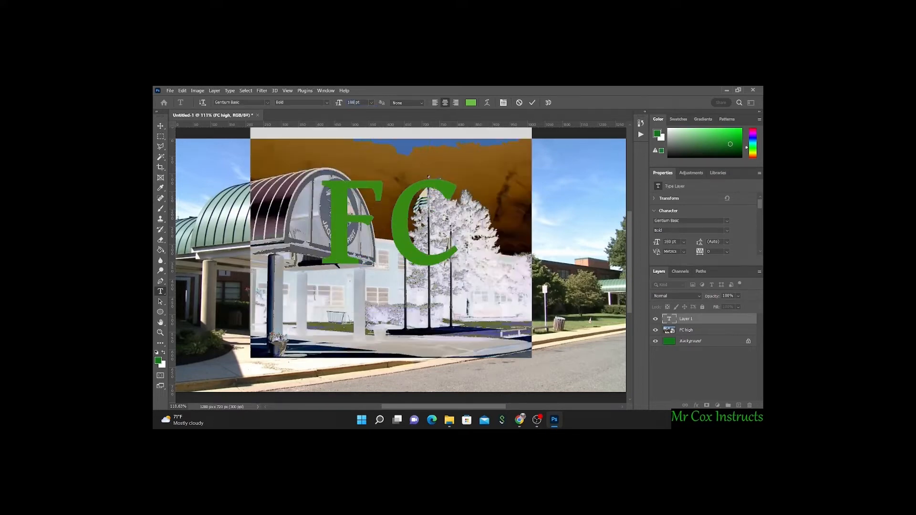
click(160, 126)
drag(290, 180, 343, 245)
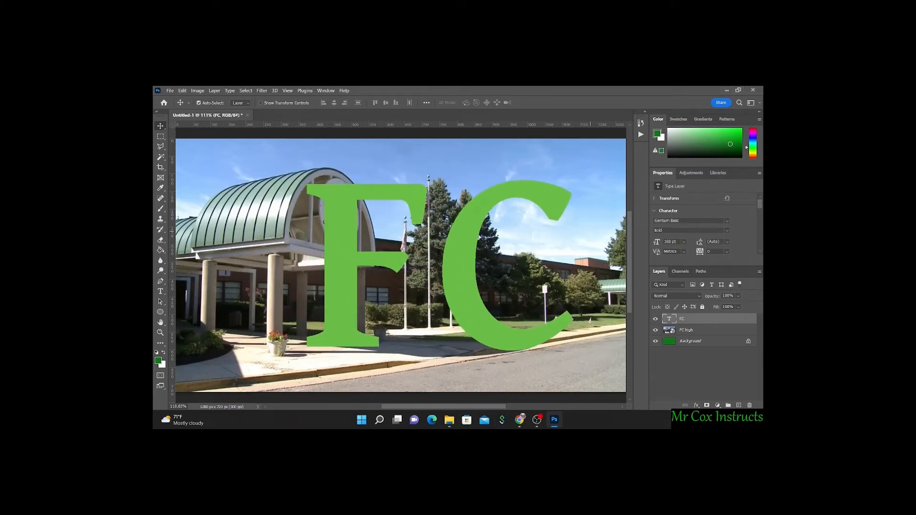
- Move the FC text layer beneath the FC high layer and clip the photo to the letters with a clipping mask
drag(687, 319, 687, 337)
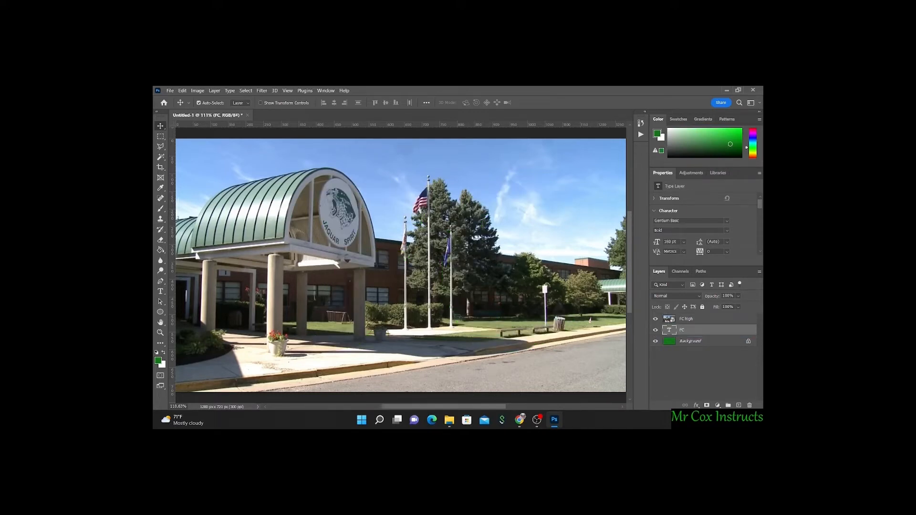
click(666, 320)
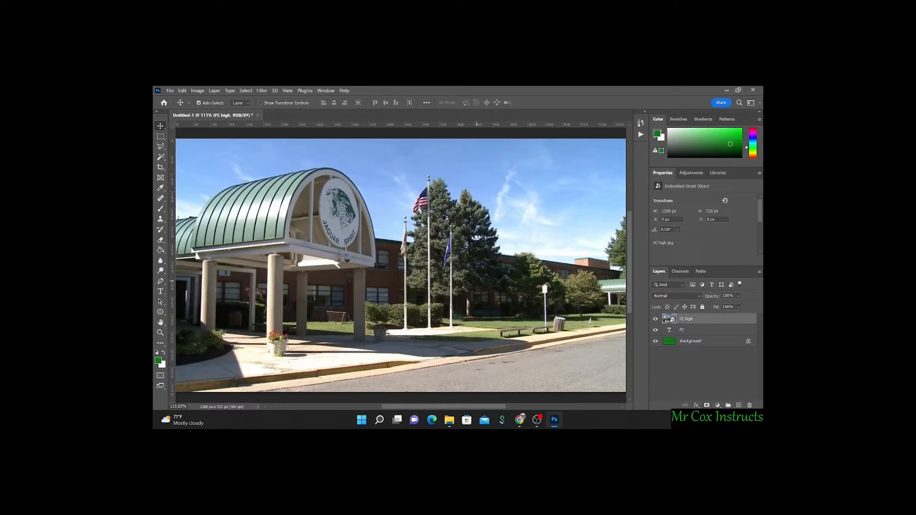
key(ctrl+alt+g)
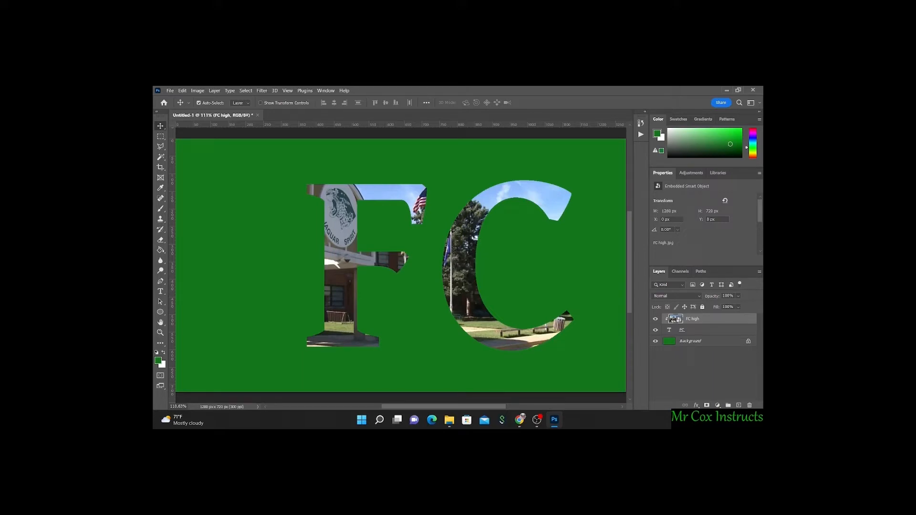
- Try shifting the clipped photo slightly down and right inside the letters, and undo the move and the clipping mask
click(697, 330)
mouse_move(334, 219)
mouse_down()
mouse_move(288, 213)
mouse_move(438, 227)
mouse_move(308, 223)
mouse_move(341, 205)
mouse_move(341, 232)
mouse_up()
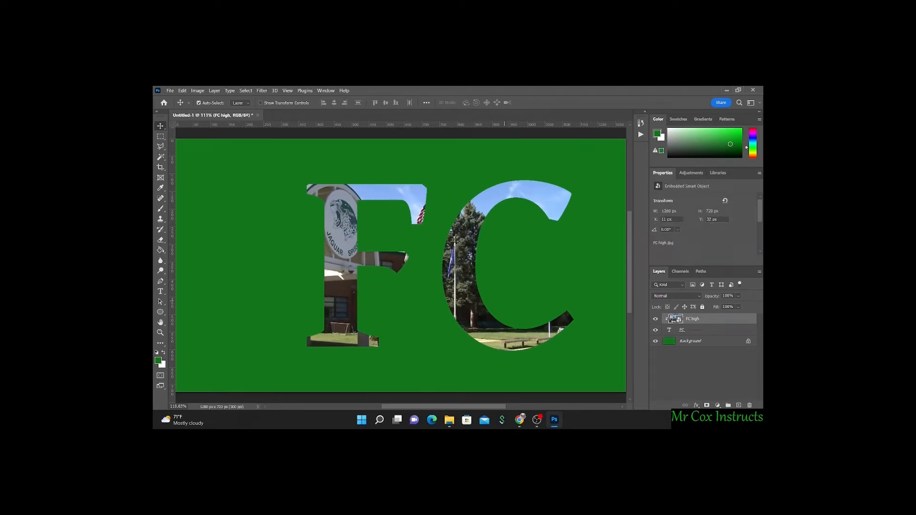
key(ctrl+z)
key(ctrl+z)
key(ctrl+z)
key(ctrl+z)
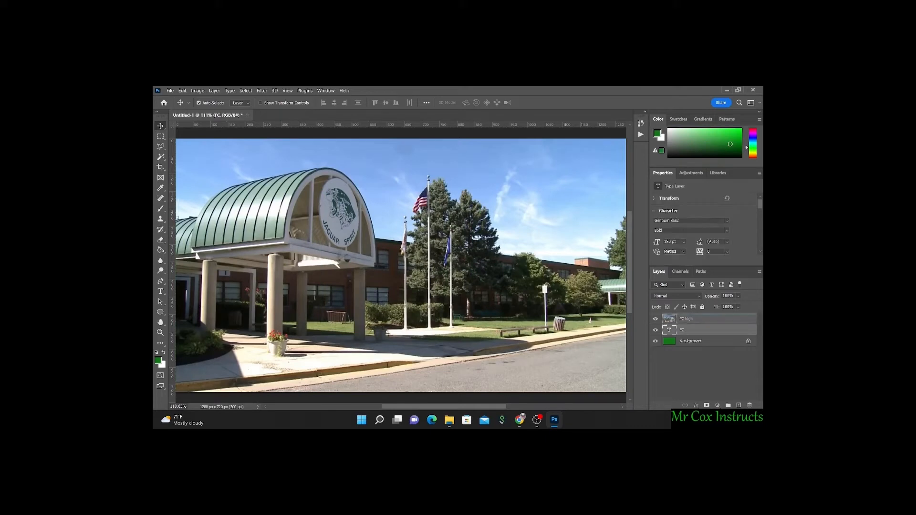
- Move the FC text further left and clip the FC high photo layer to it
drag(355, 250, 307, 250)
drag(668, 330, 666, 319)
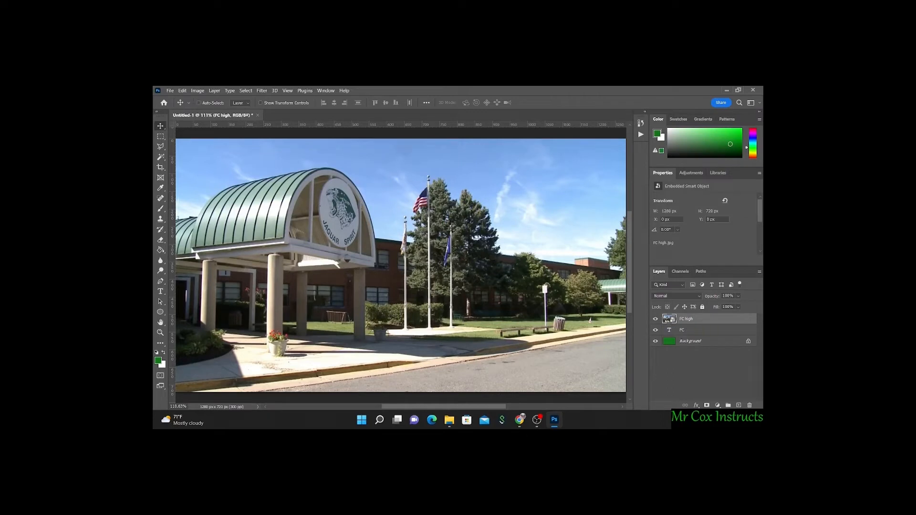
key(ctrl+alt+g)
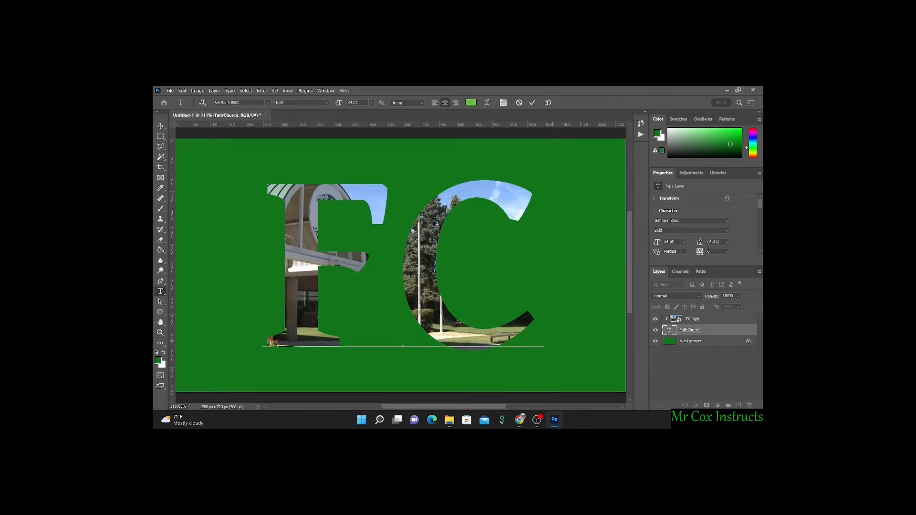
- Set the text size to 18 pt and add "High School" on a new line beneath the FC letters
click(372, 102)
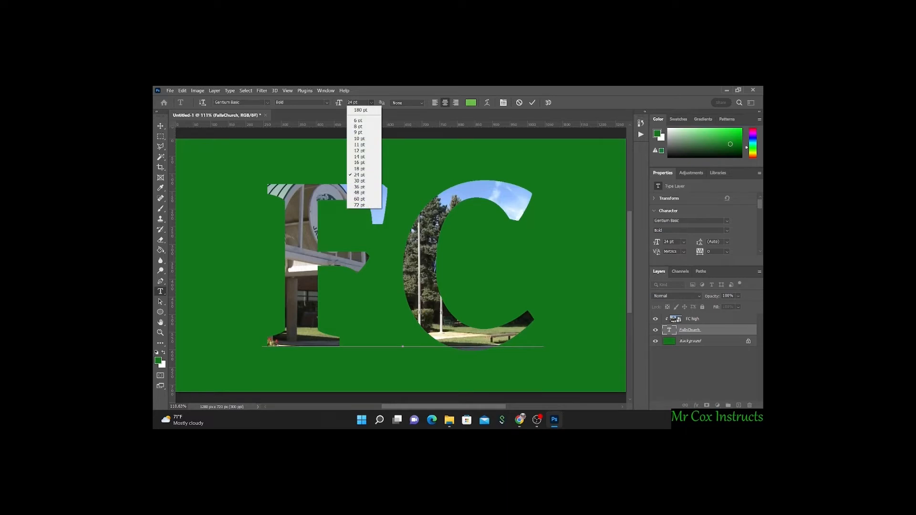
click(366, 166)
key(Return)
text(High)
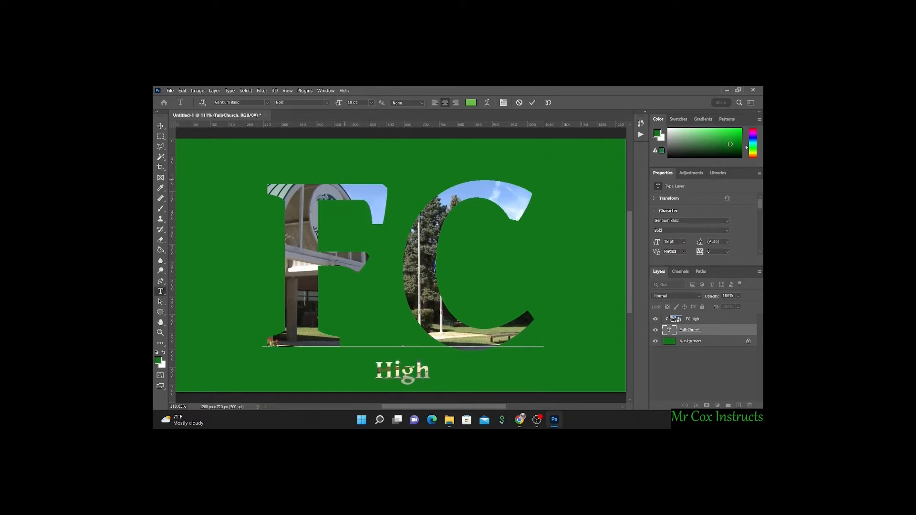
text( School)
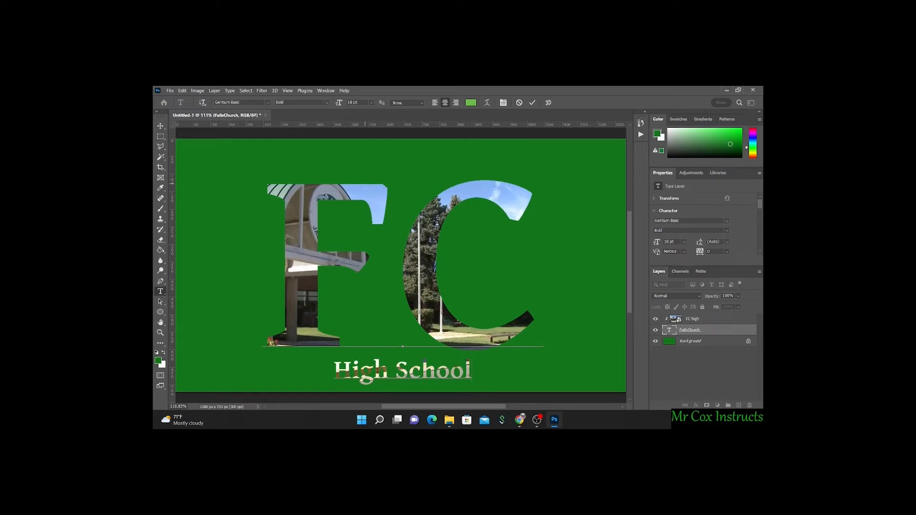
- Reposition the clipped school photo so the round Jaguar Spirit sign shows inside the F and the flagpole inside the C
click(160, 126)
drag(424, 221, 424, 229)
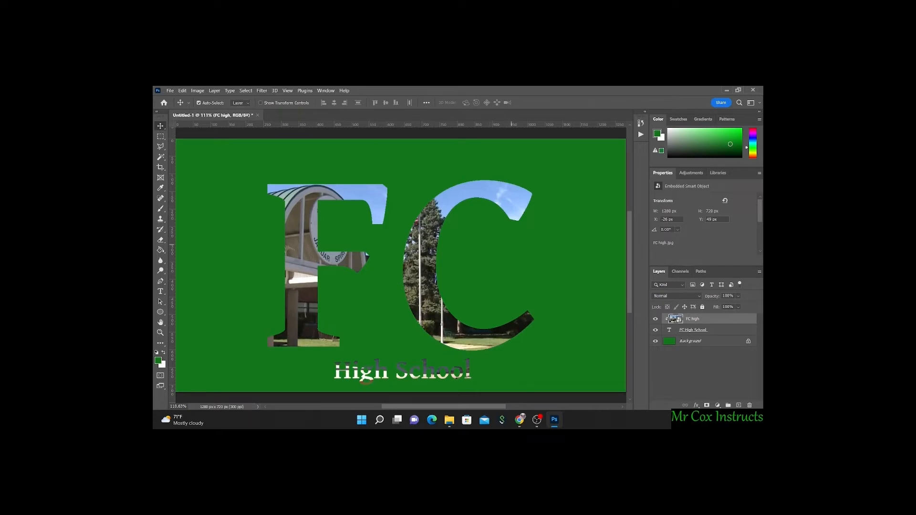
drag(424, 229, 345, 192)
- Release the FC high layer's clipping mask to reveal the whole photo, and clip it to the text again
right_click(711, 319)
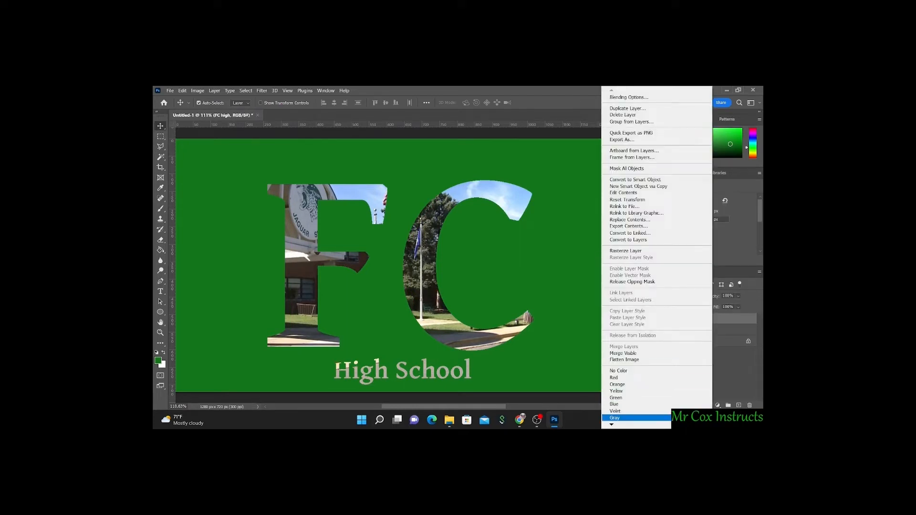
mouse_move(657, 425)
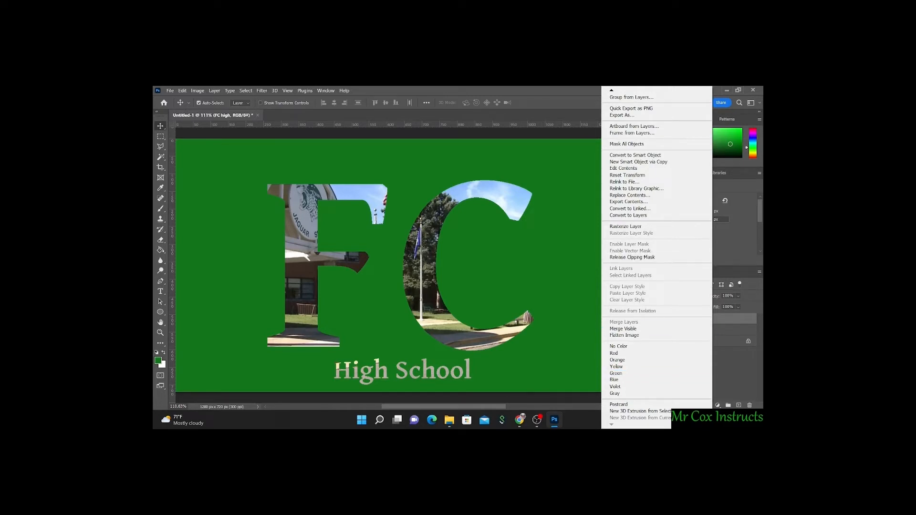
click(632, 257)
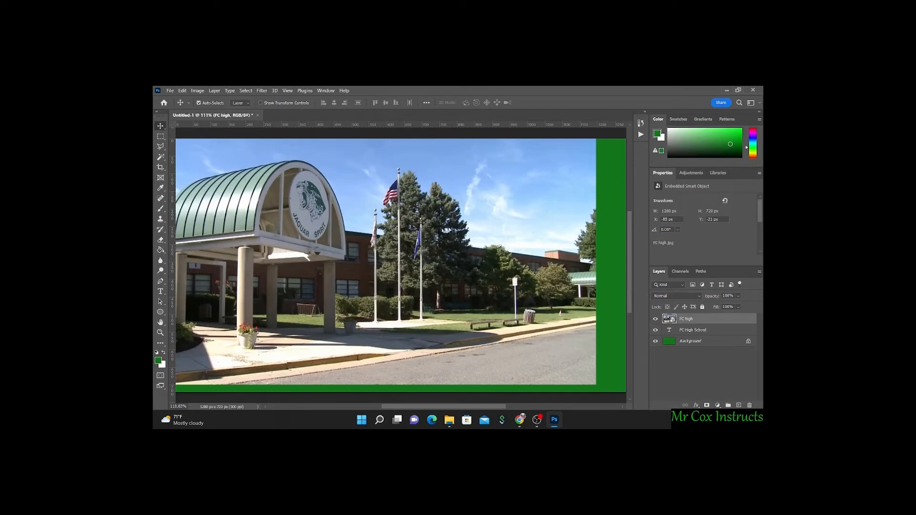
right_click(666, 318)
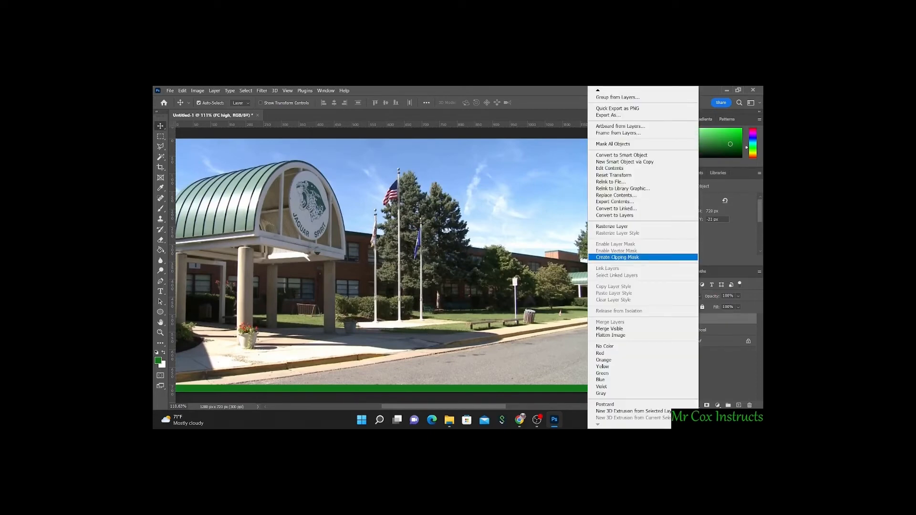
click(618, 257)
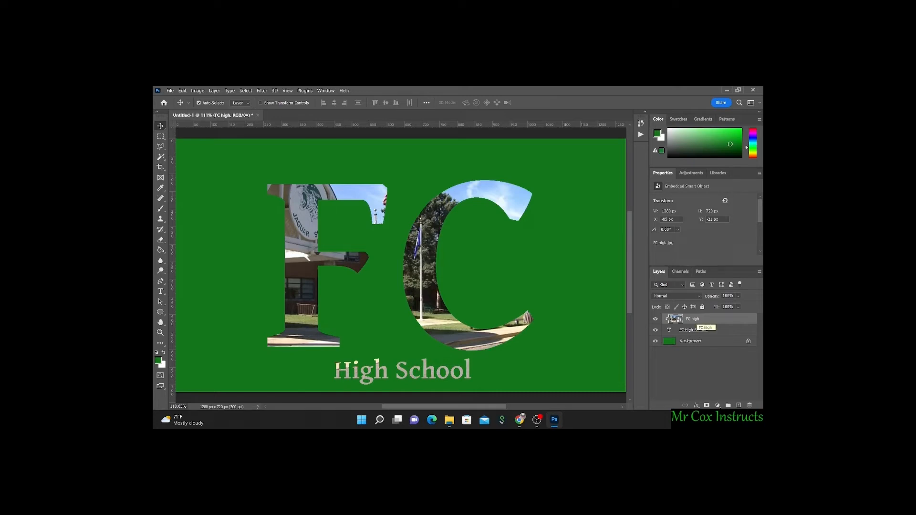
- Duplicate the FC high layer and select the round Jaguar Spirit sign on the copy with the Quick Selection tool
key(ctrl+j)
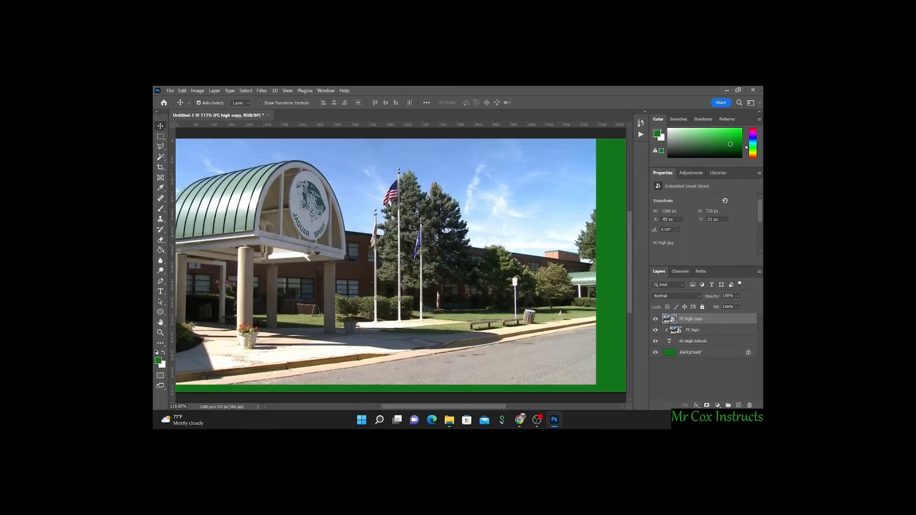
key(w)
right_click(161, 157)
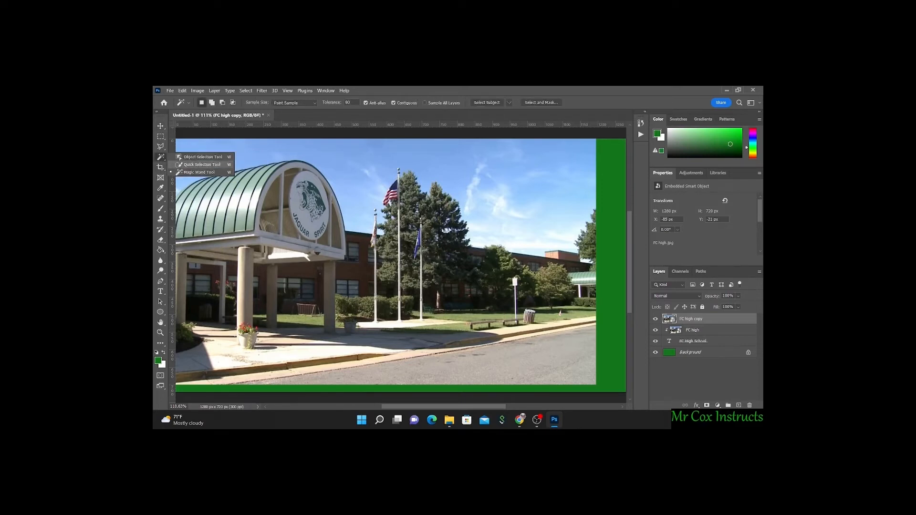
click(206, 165)
mouse_move(295, 182)
mouse_down()
mouse_move(312, 191)
mouse_move(299, 225)
mouse_up()
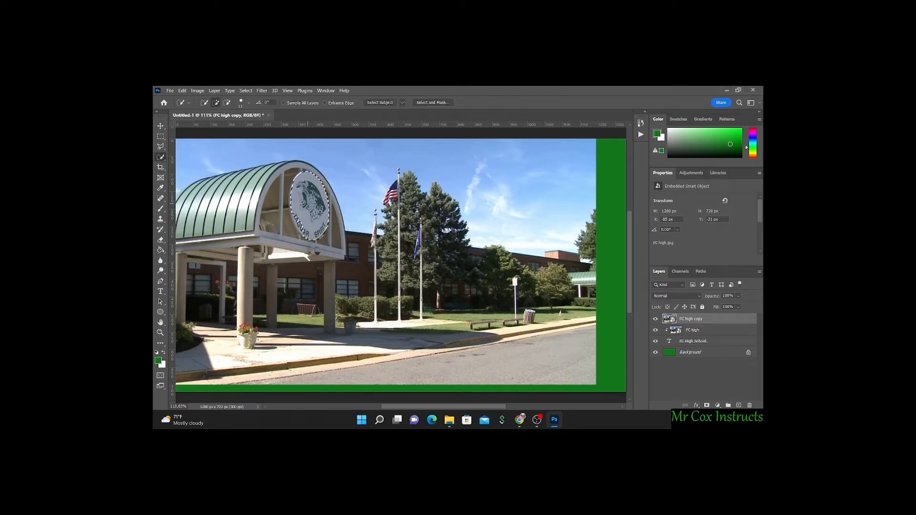
- Try adjusting the sign selection at its upper left edge with the Magic Wand, and undo it
right_click(161, 157)
click(206, 175)
click(292, 187)
key(ctrl+z)
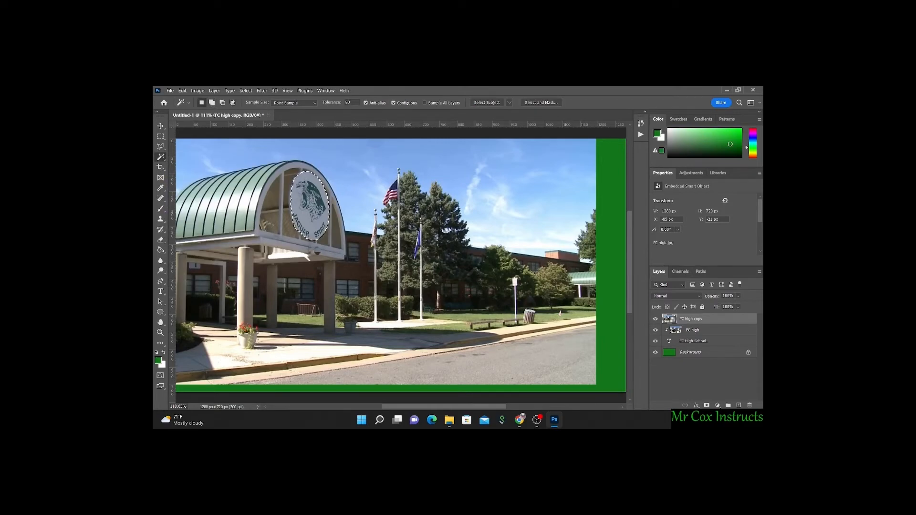
- Add the sign's left rim to the selection with the Magnetic Lasso and mask the FC high copy layer to the sign
right_click(161, 146)
click(200, 162)
key(shift)
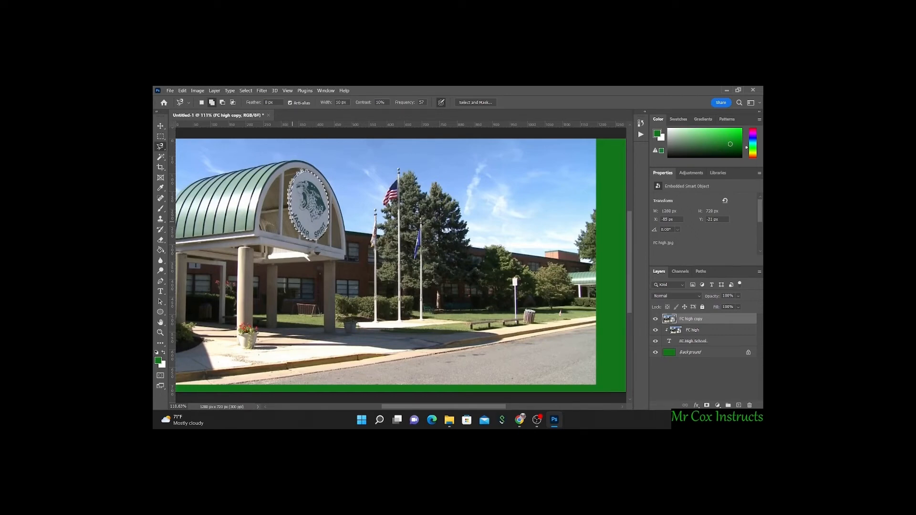
click(295, 225)
key(shift)
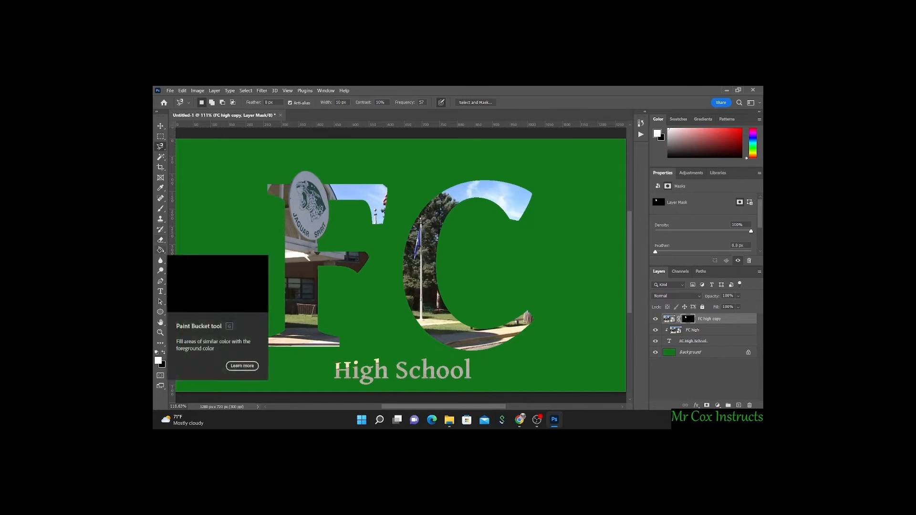
click(161, 209)
key(x)
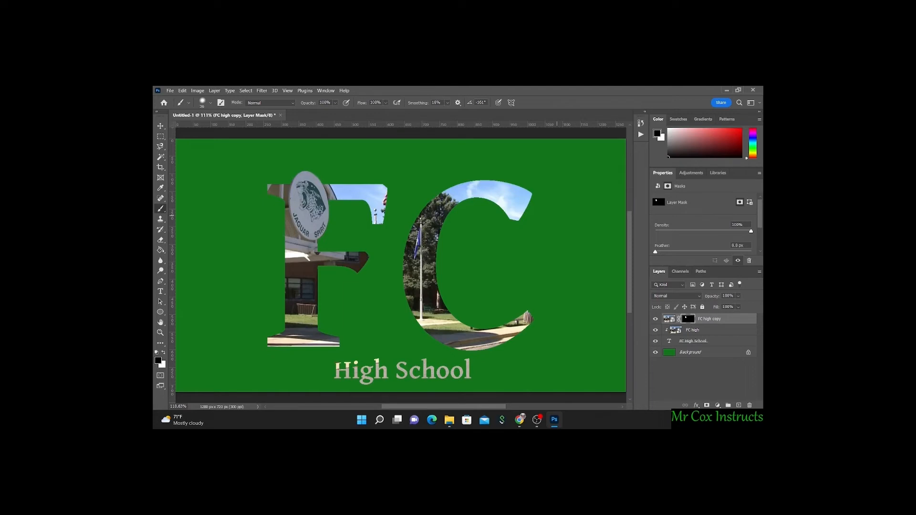
- Convert the clipped FC high photo and the FC High School text layer into one smart object
click(697, 329)
shift+click(693, 341)
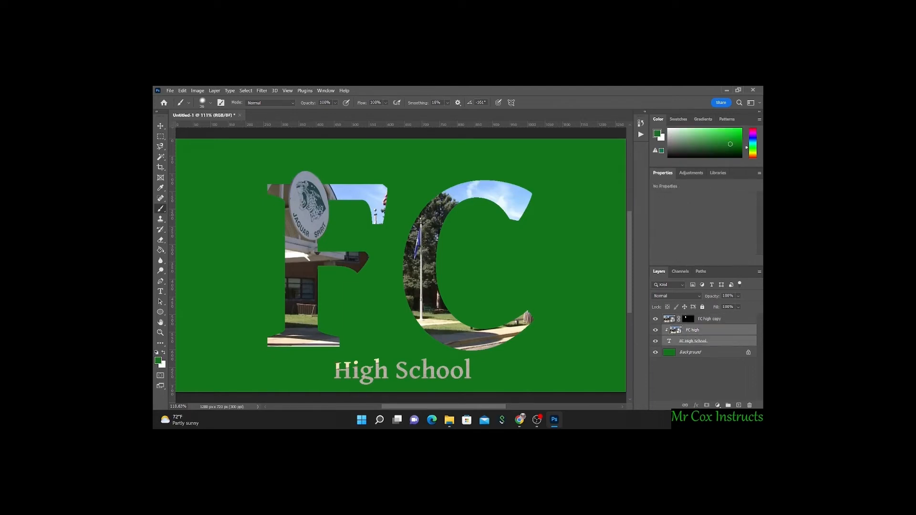
right_click(716, 341)
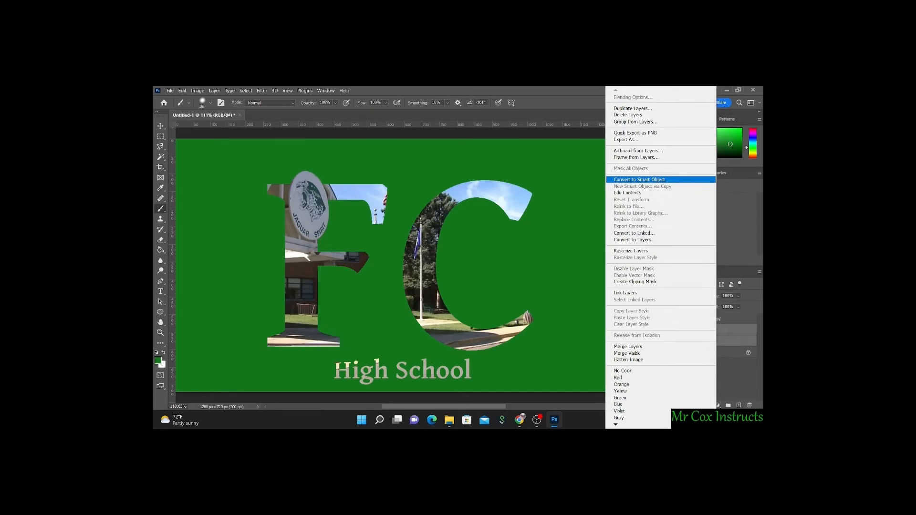
click(640, 180)
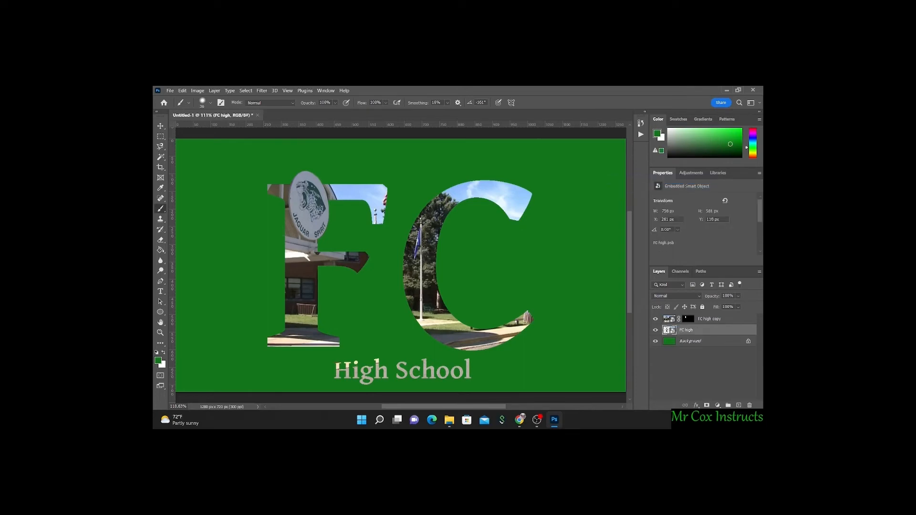
- Toggle the visibility of the FC high smart object and the FC high copy layer to compare their contents
click(656, 330)
click(656, 330)
click(656, 330)
click(656, 320)
click(656, 319)
click(656, 320)
- Add a Bevel & Emboss effect to the FC high smart object and reduce its size to a narrow edge
right_click(701, 331)
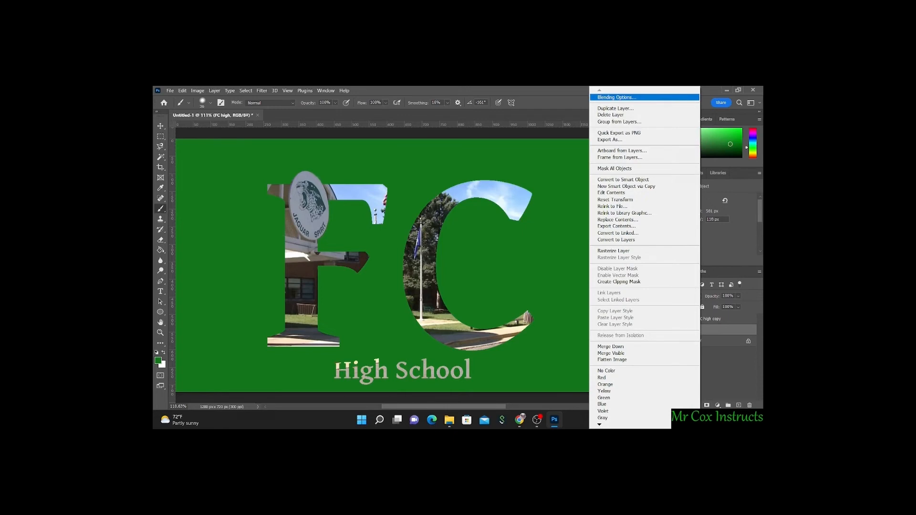
click(616, 98)
drag(508, 116, 613, 116)
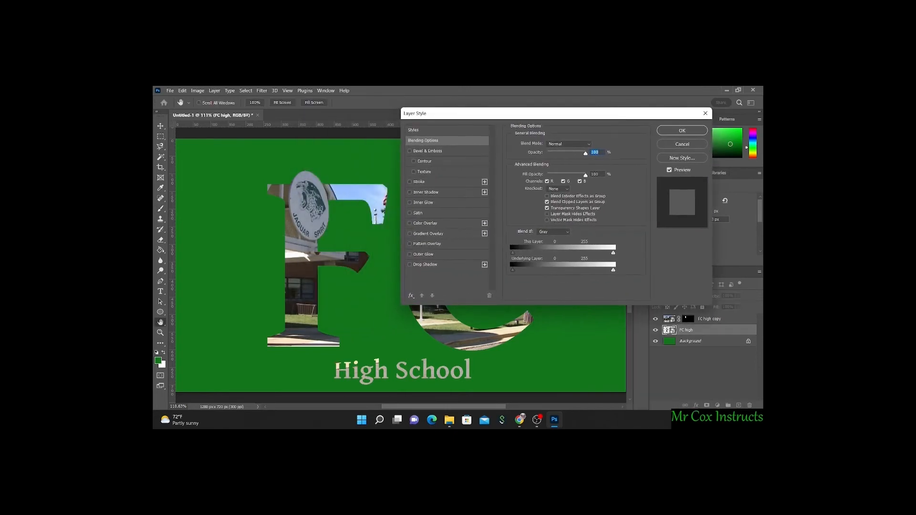
click(409, 151)
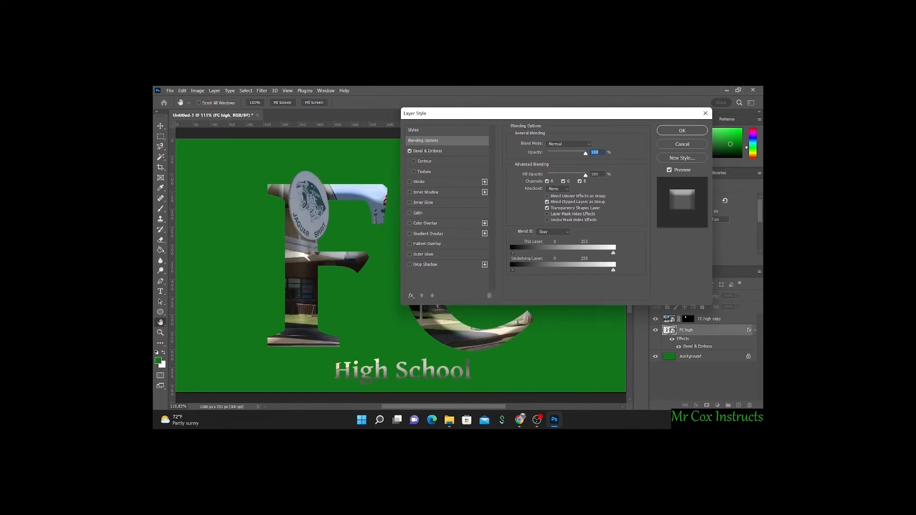
click(428, 152)
mouse_move(549, 211)
mouse_down()
mouse_move(549, 220)
mouse_move(545, 178)
mouse_up()
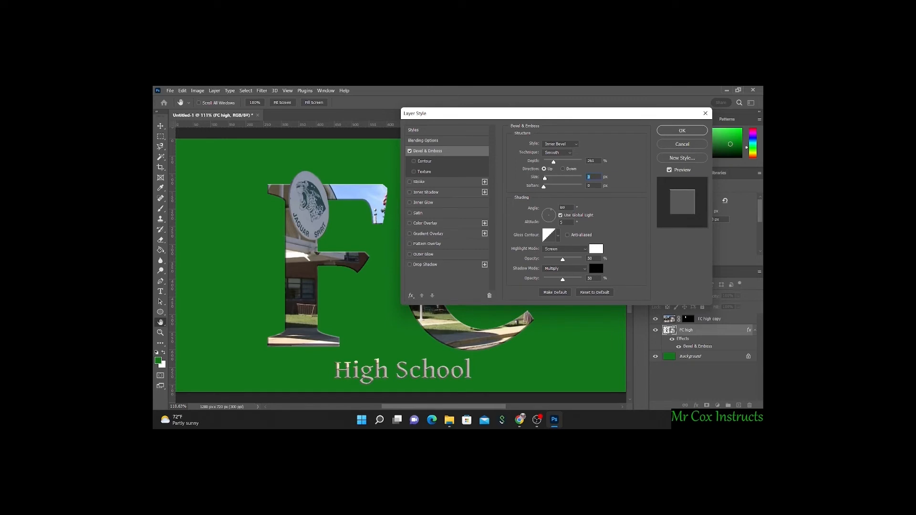
- Compare the letters with and without the Bevel & Emboss effect, leaving the effect switched off
drag(525, 113, 626, 111)
click(511, 150)
click(511, 149)
click(511, 149)
click(511, 150)
click(511, 149)
click(511, 149)
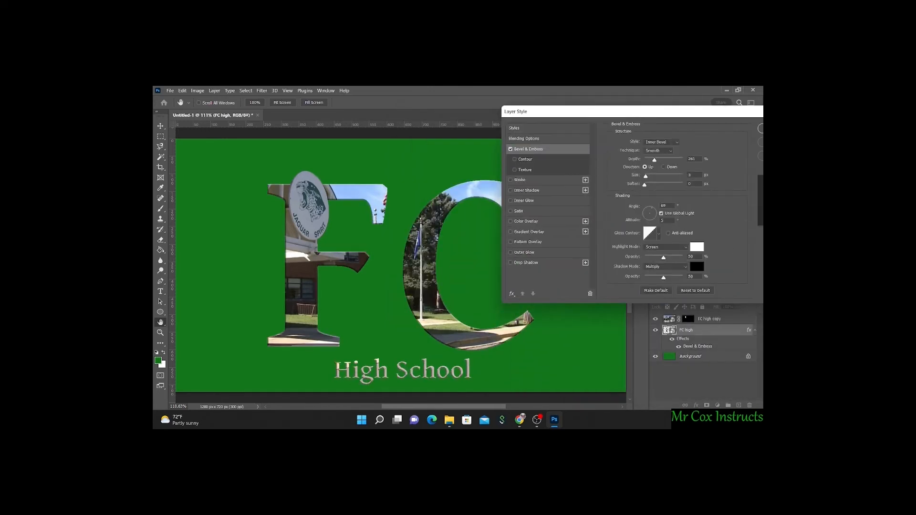
click(510, 150)
- Set up a thin black outside Stroke for the letters, compare it on and off, and leave it switched off
click(510, 180)
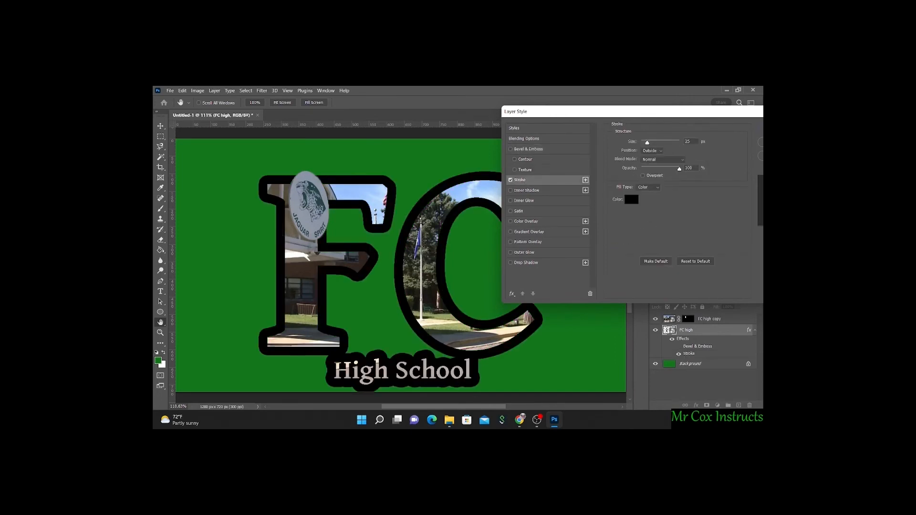
drag(647, 142, 642, 143)
click(511, 180)
click(510, 180)
click(510, 180)
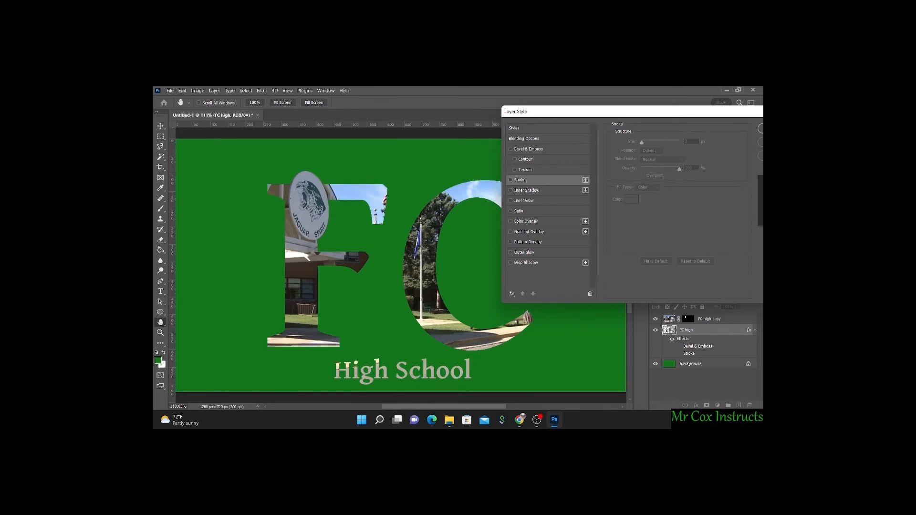
- Add a Drop Shadow to the letters with a distance of 24 px and an angle of 151°
click(511, 262)
click(526, 263)
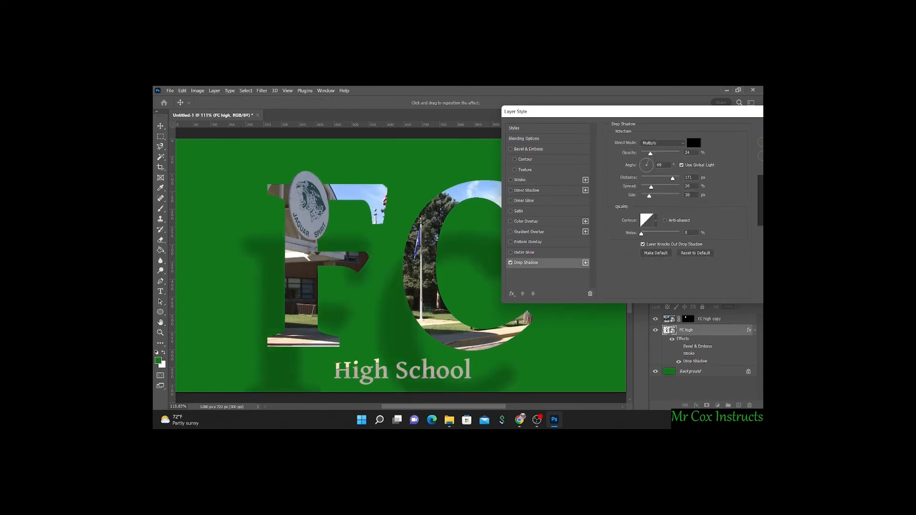
drag(673, 178, 651, 179)
click(643, 163)
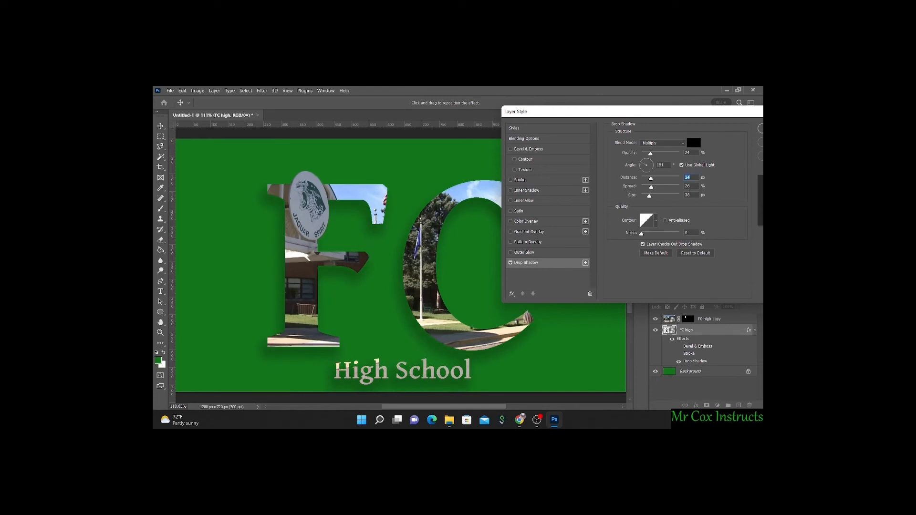
- Switch Bevel & Emboss and Stroke back on alongside the Drop Shadow and apply the layer style
click(510, 149)
click(511, 179)
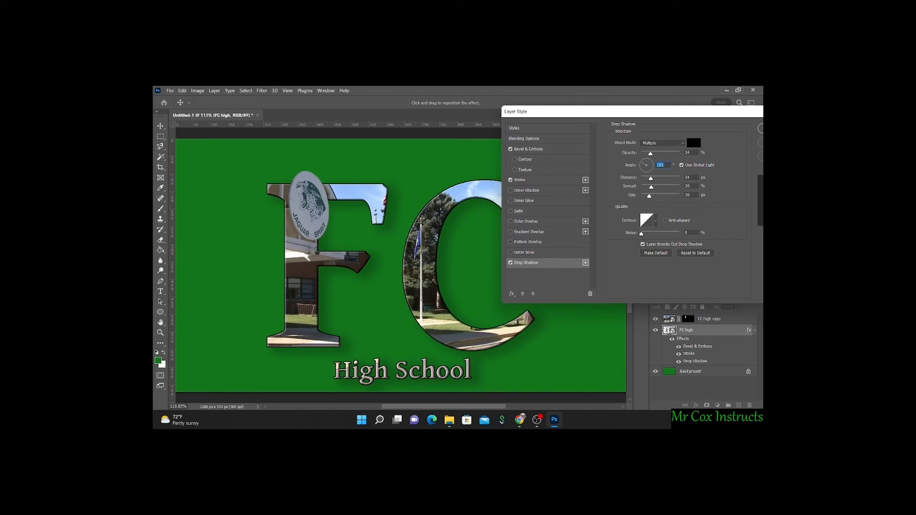
drag(692, 127, 594, 130)
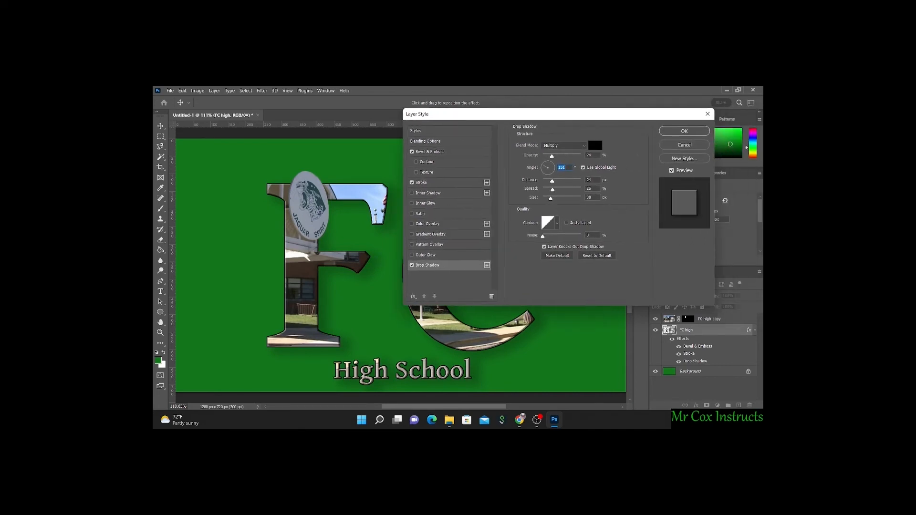
key(Return)
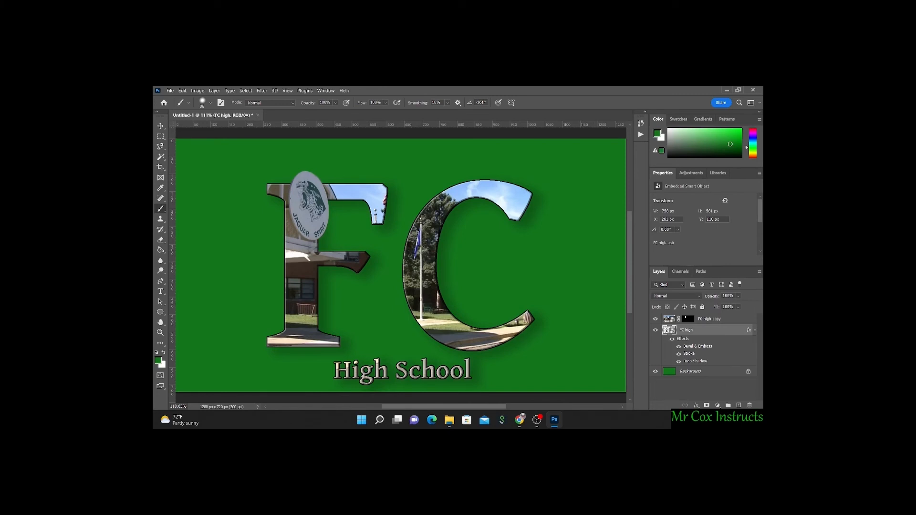
- Copy the layer style of the FC high smart object and paste it onto the FC high copy sign layer
right_click(691, 339)
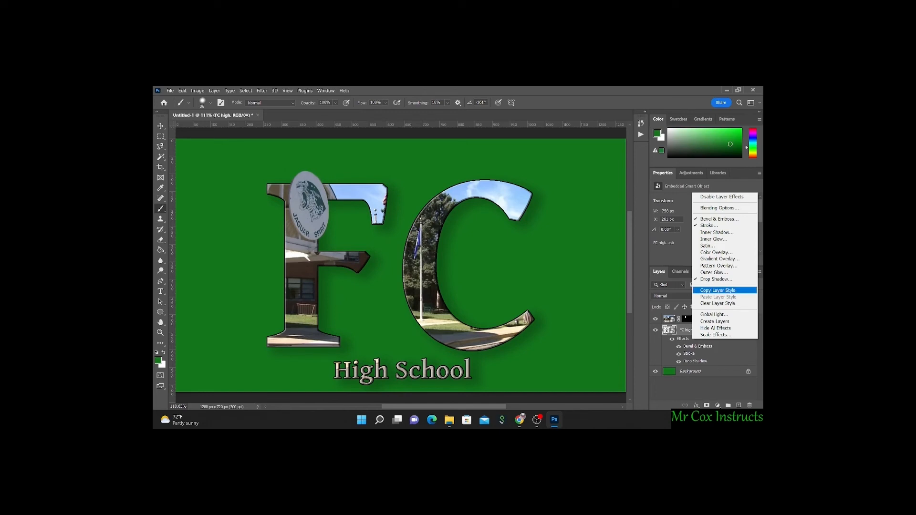
click(718, 290)
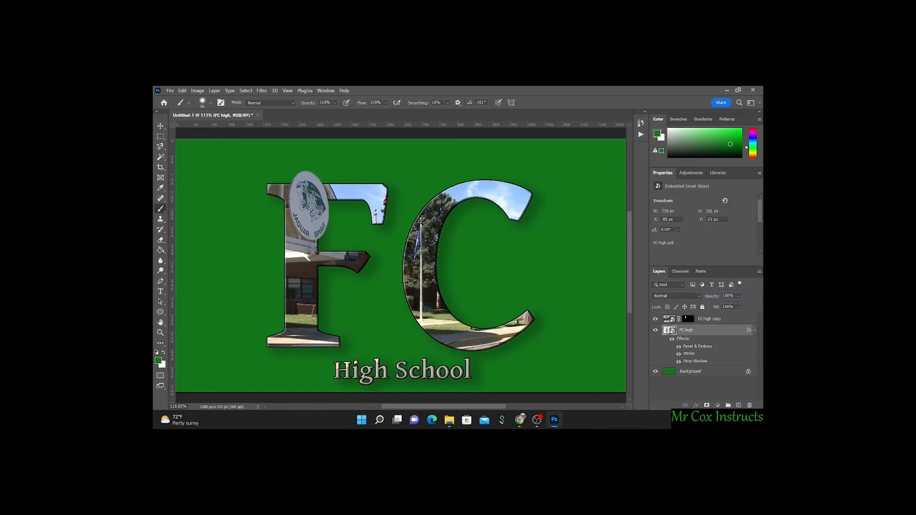
click(711, 319)
right_click(724, 319)
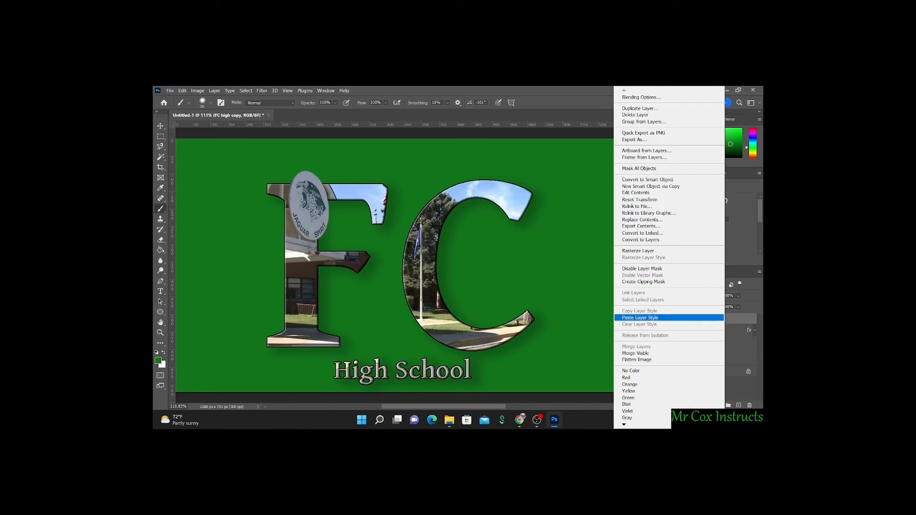
right_click(719, 319)
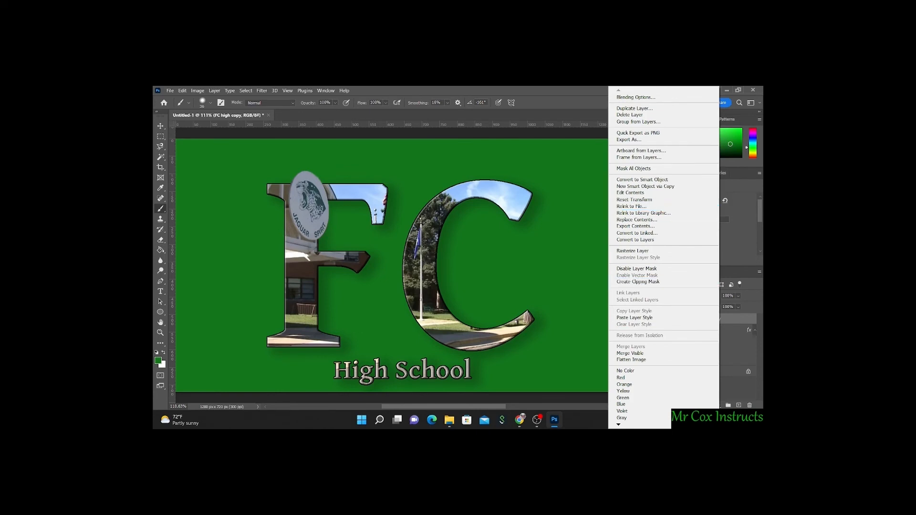
click(668, 318)
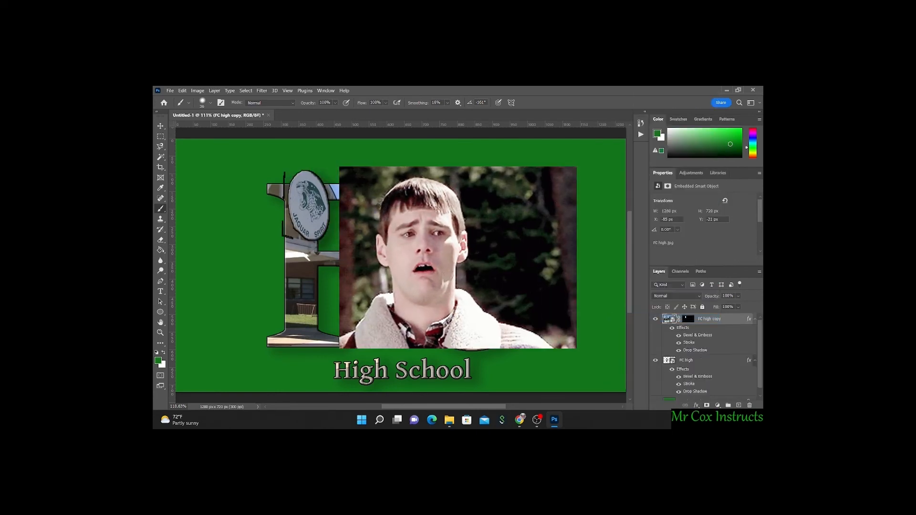
- Paint out the stray edges around the sign on the FC high copy mask and hide that layer's effects
click(688, 319)
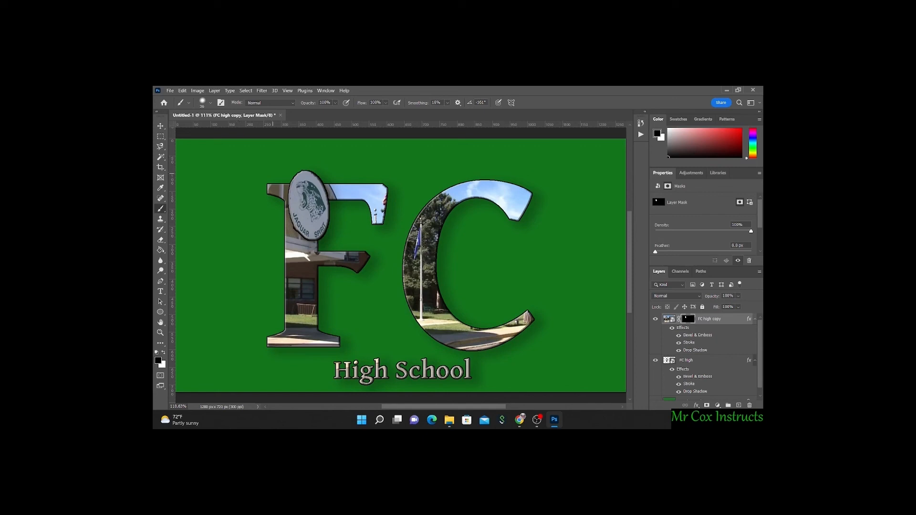
click(673, 328)
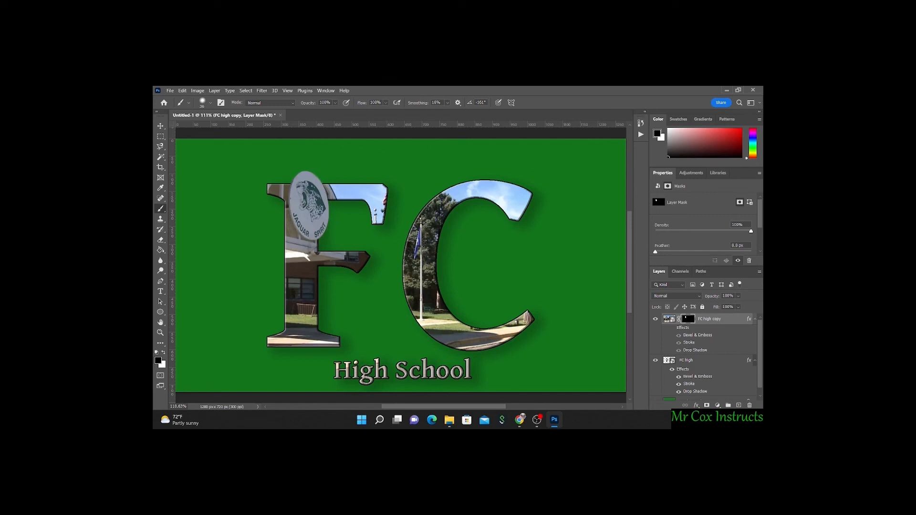
- Toggle the FC high copy layer's effects on and off to compare the sign, and target the layer's image instead of its mask
click(672, 328)
click(673, 328)
click(668, 318)
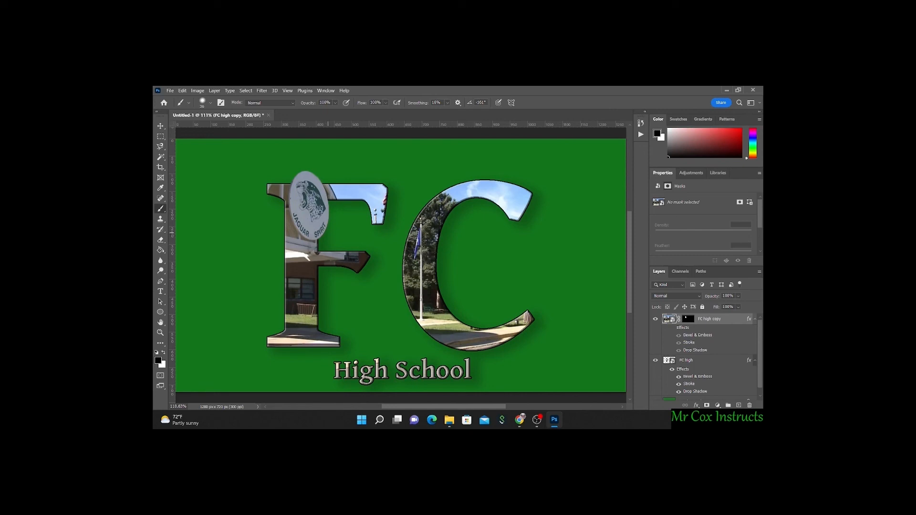
- Save a copy to the Downloads folder on the computer as a progressive JPEG called ClippingMask1_MrC copy, at maximum quality 12
click(169, 91)
click(191, 186)
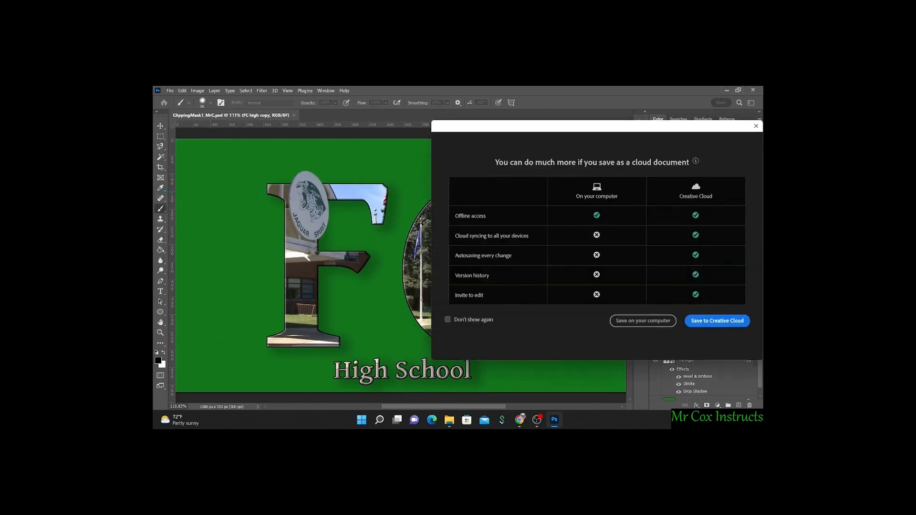
click(643, 321)
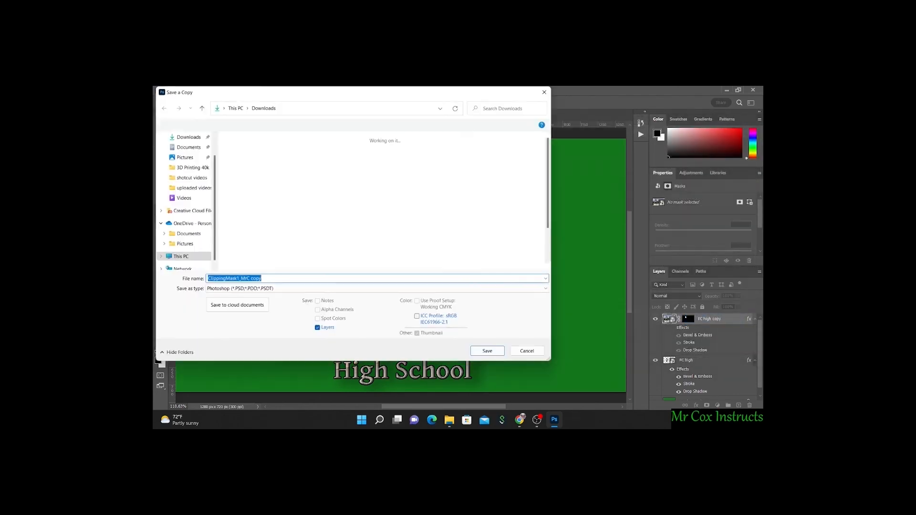
click(377, 288)
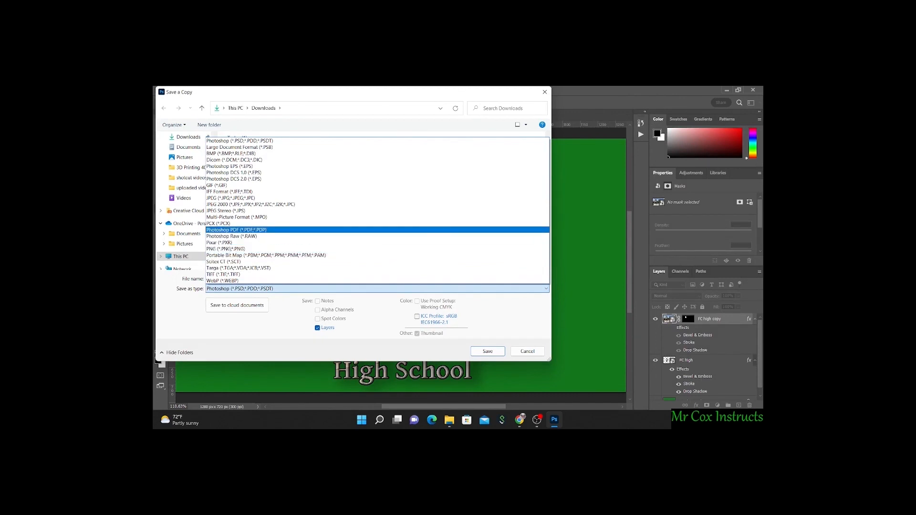
click(231, 198)
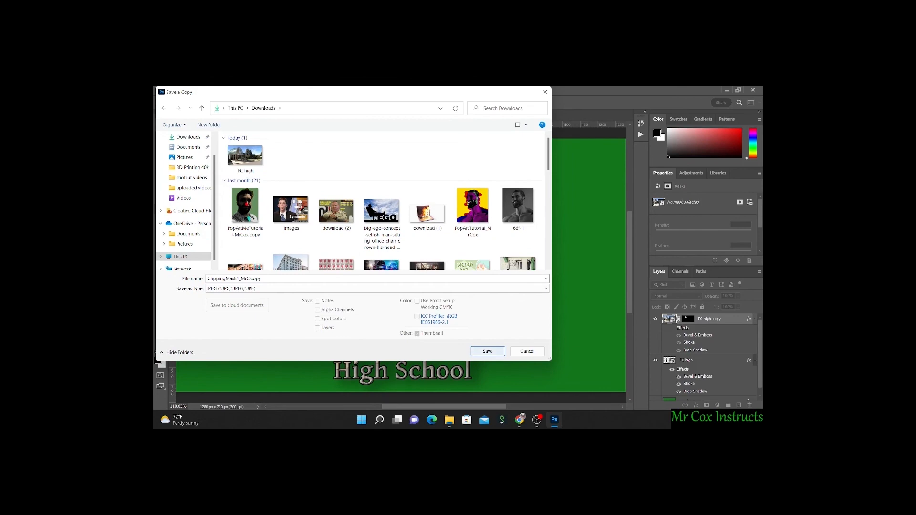
click(487, 352)
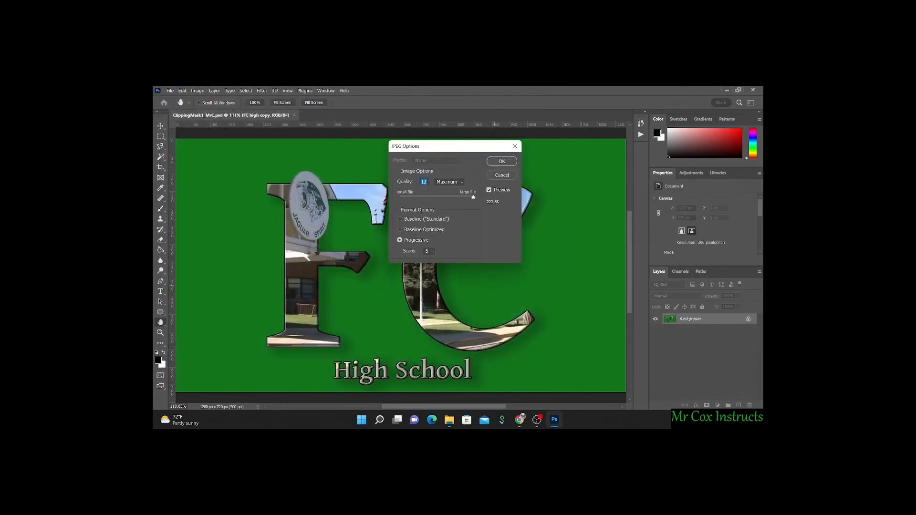
click(501, 161)
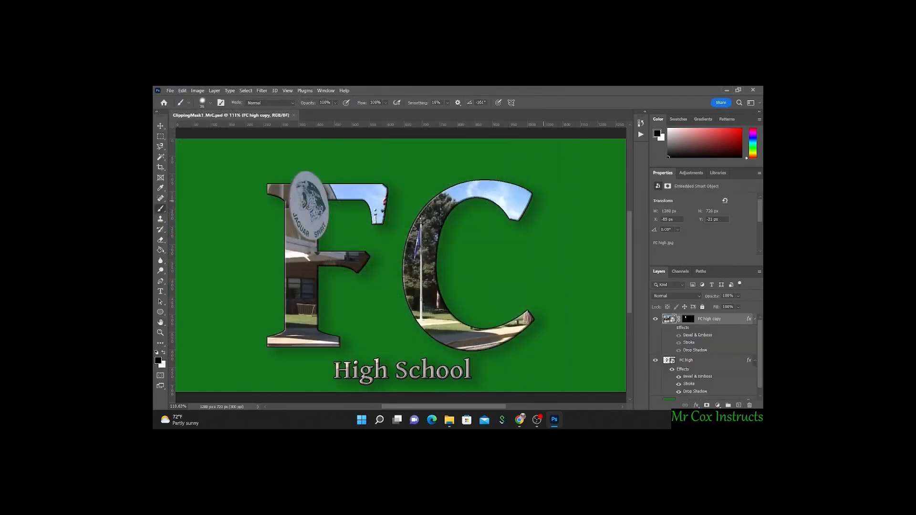